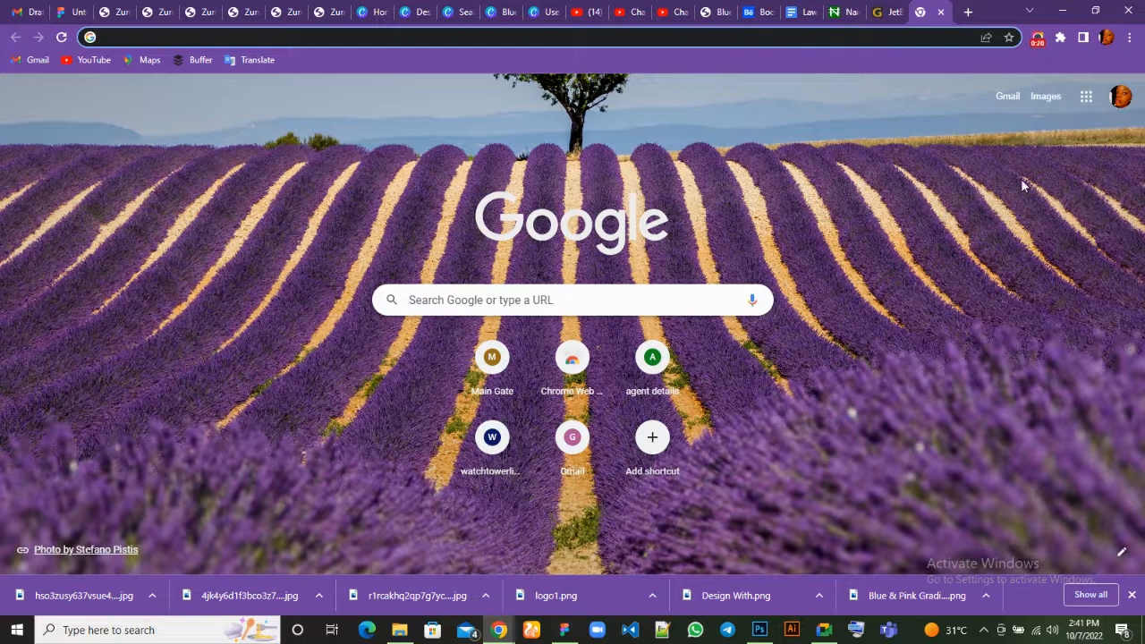
# Open Google Forms from the Google apps and create a new blank form
pyautogui.click(1087, 103)
pyautogui.scroll(-5, 1073, 268)
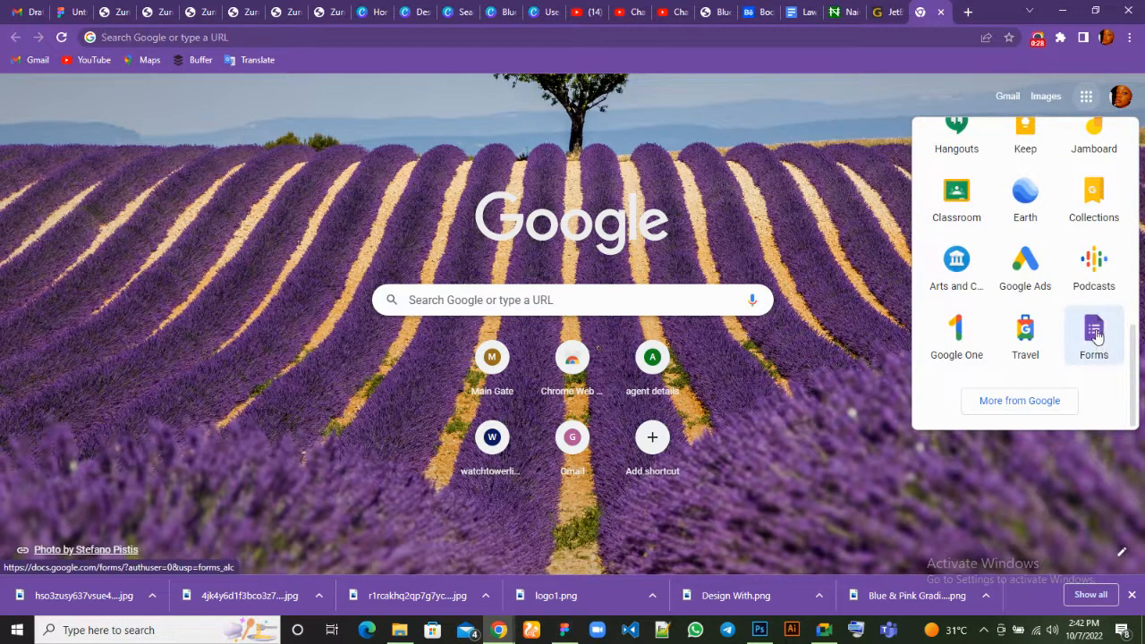
pyautogui.click(1095, 332)
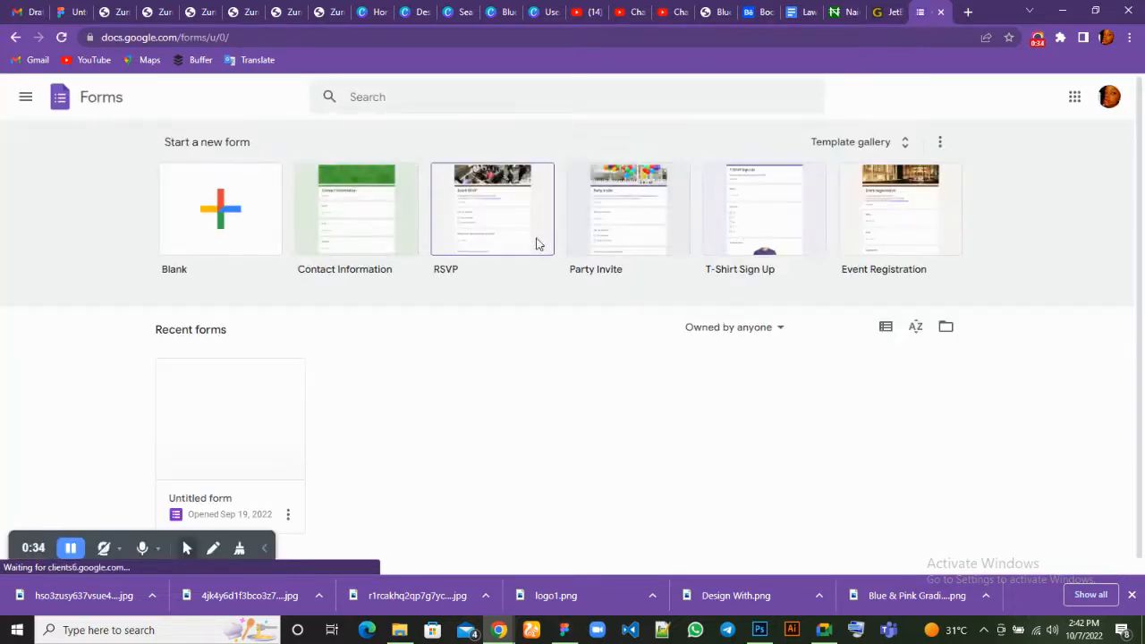
pyautogui.click(225, 214)
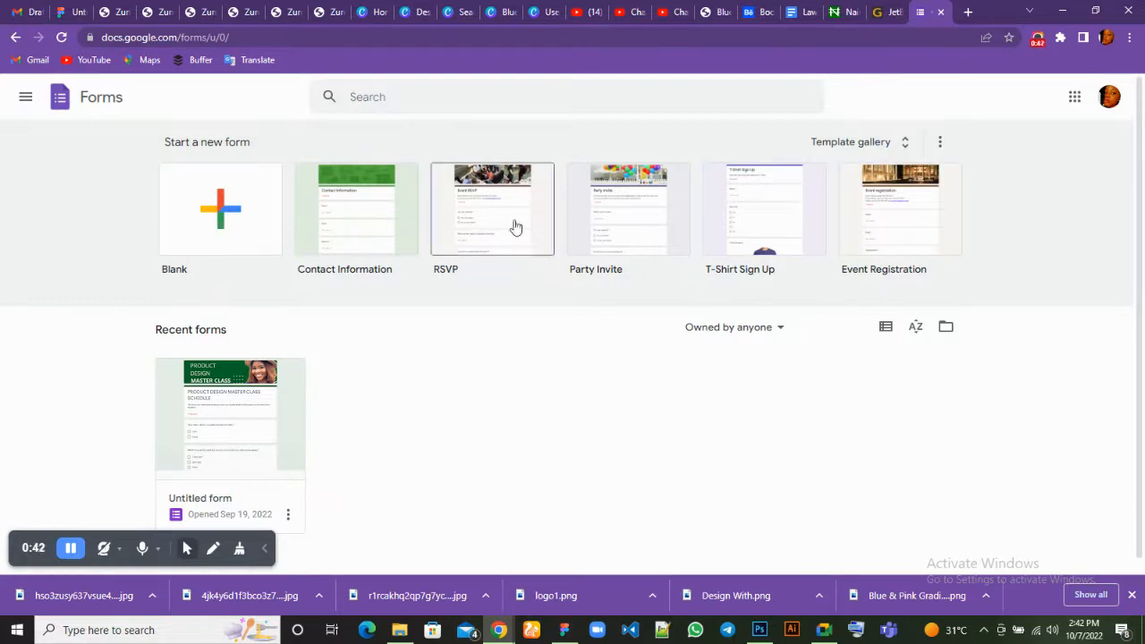
pyautogui.click(222, 222)
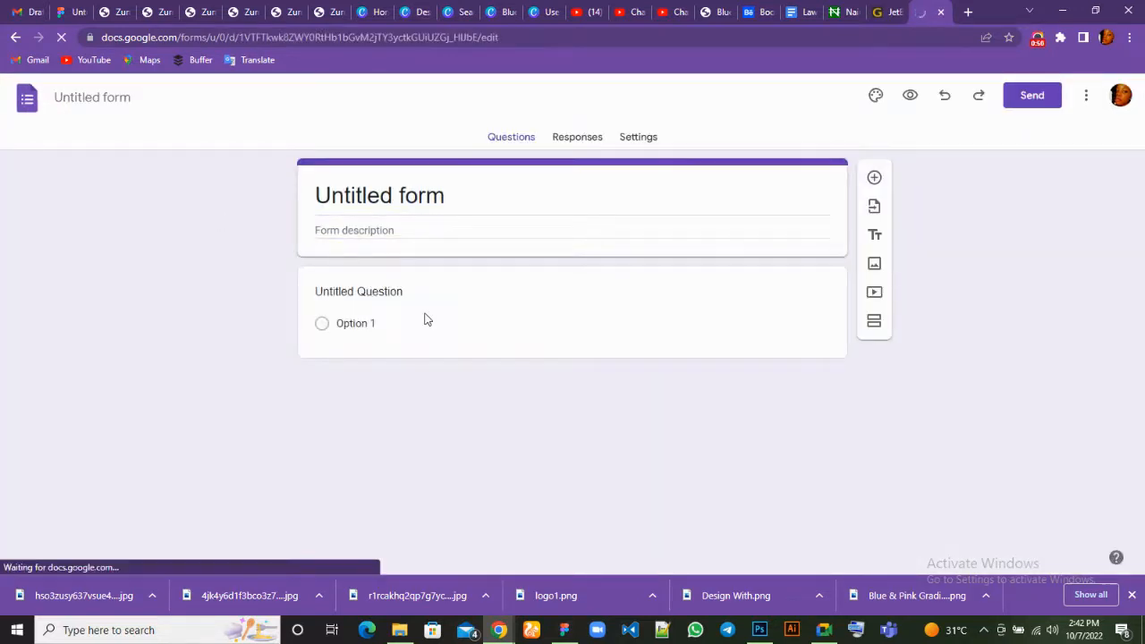
# Replace the form's placeholder title with "Shopping app Survey"
pyautogui.click(450, 196)
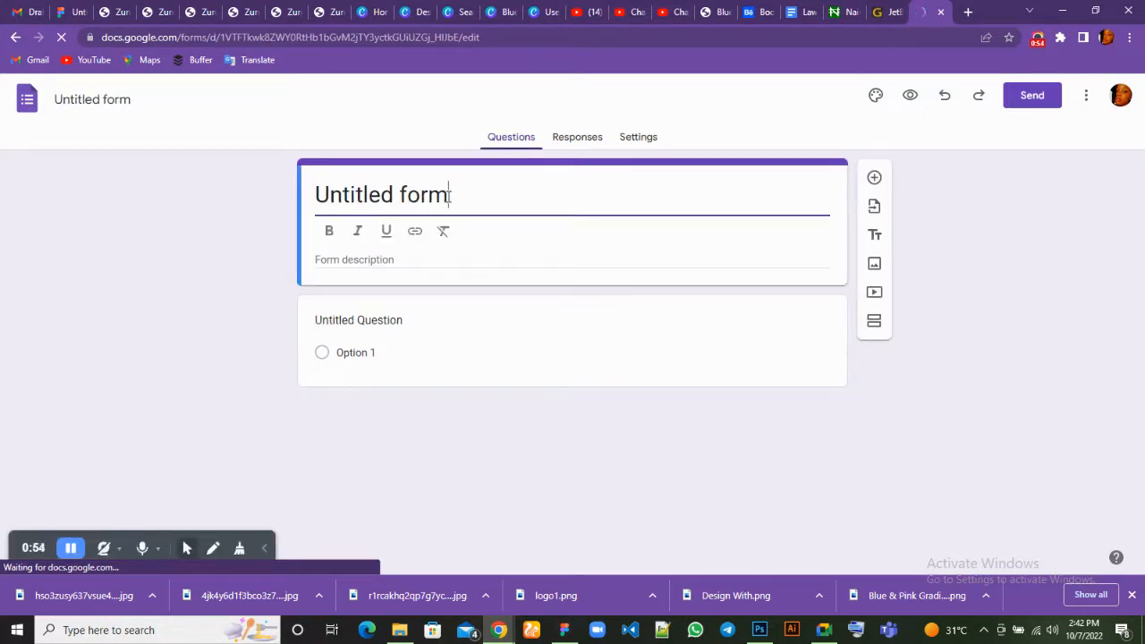
pyautogui.moveTo(449, 196); pyautogui.dragTo(302, 205)
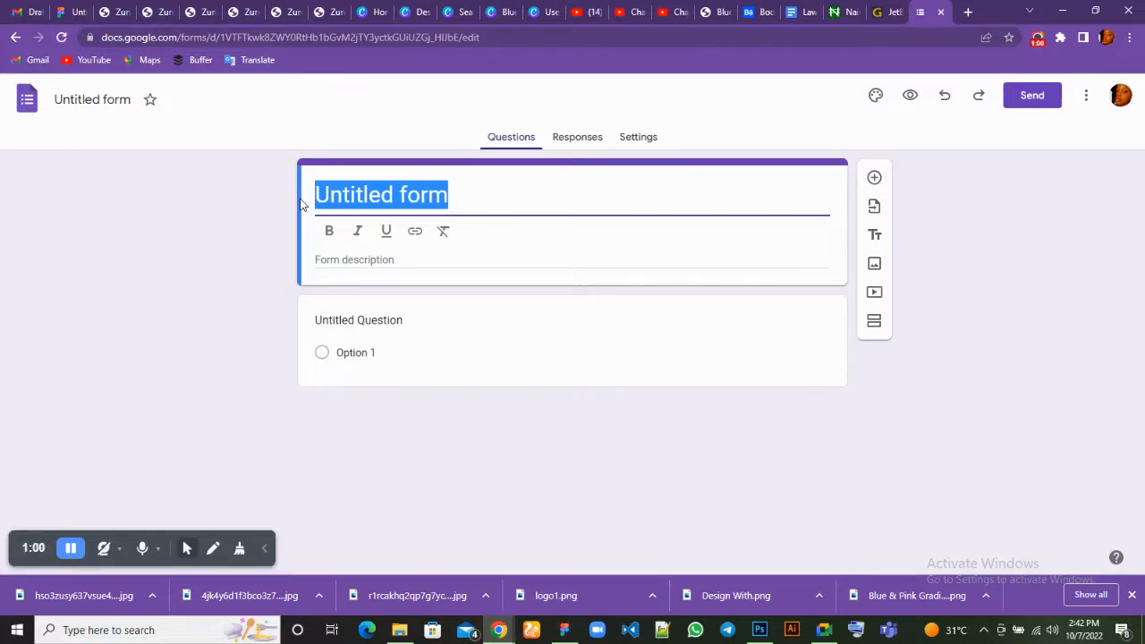
pyautogui.write('Sho')
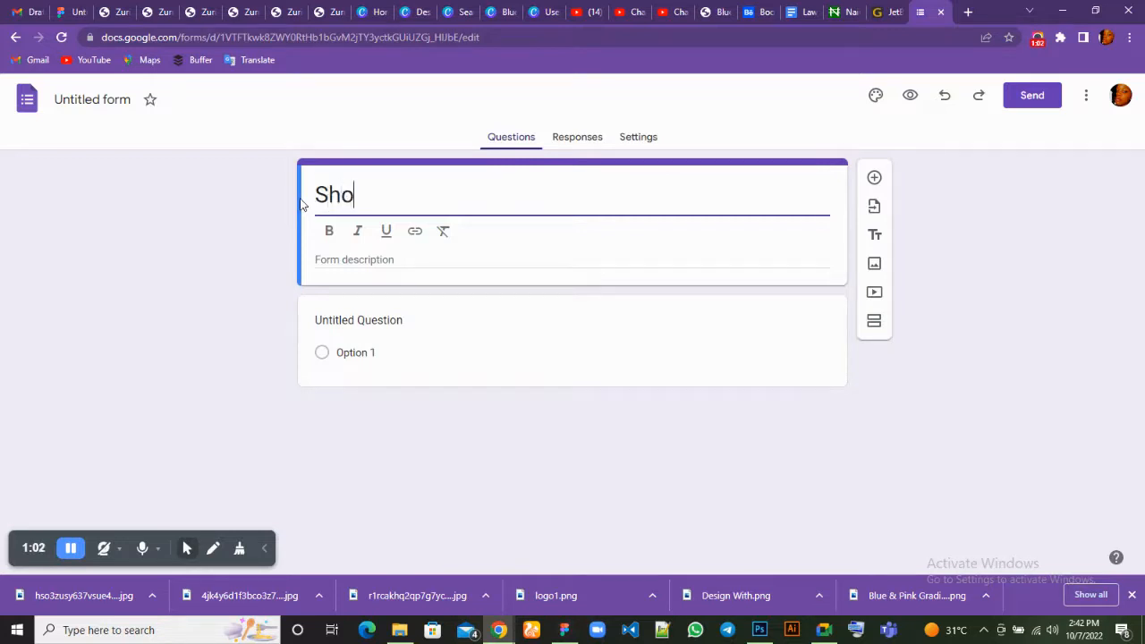
pyautogui.write('pping ap')
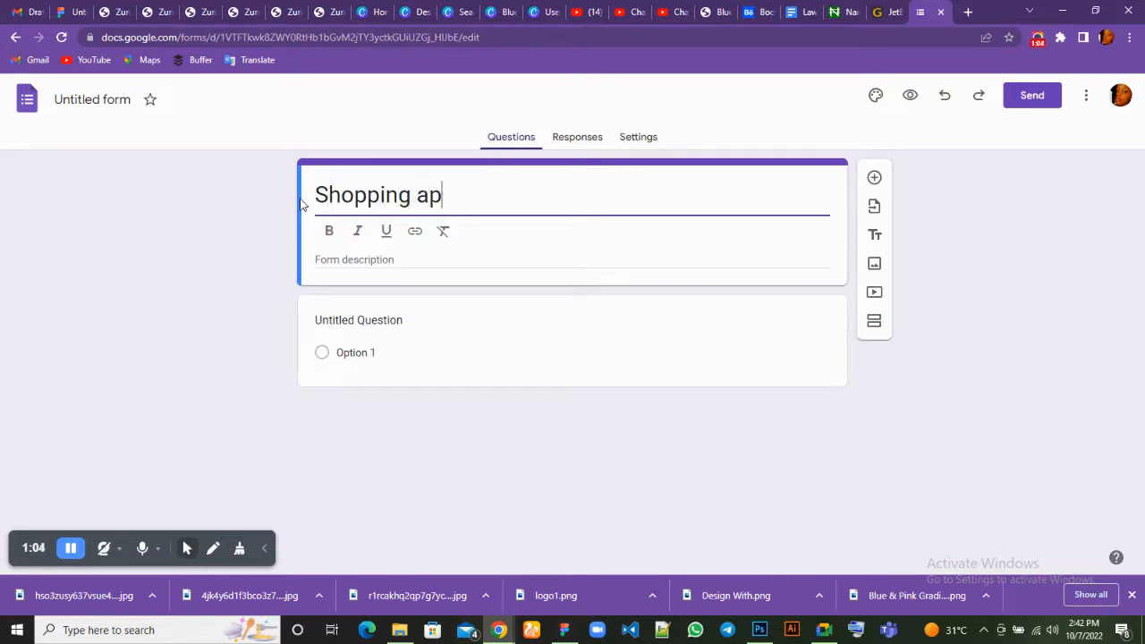
pyautogui.write('p S')
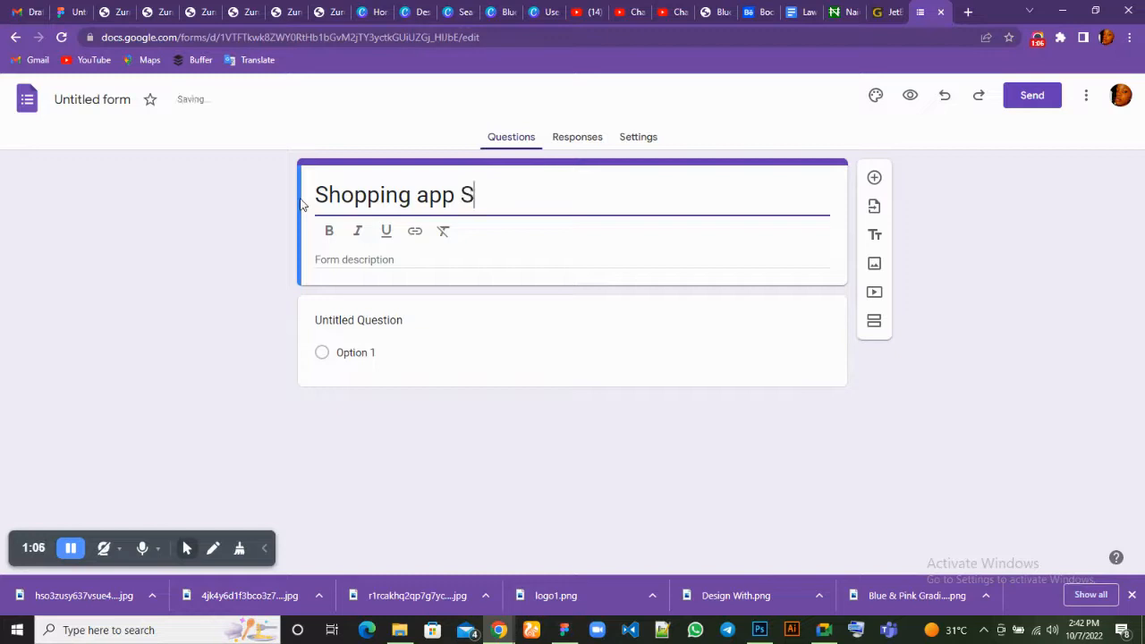
pyautogui.write('urvey')
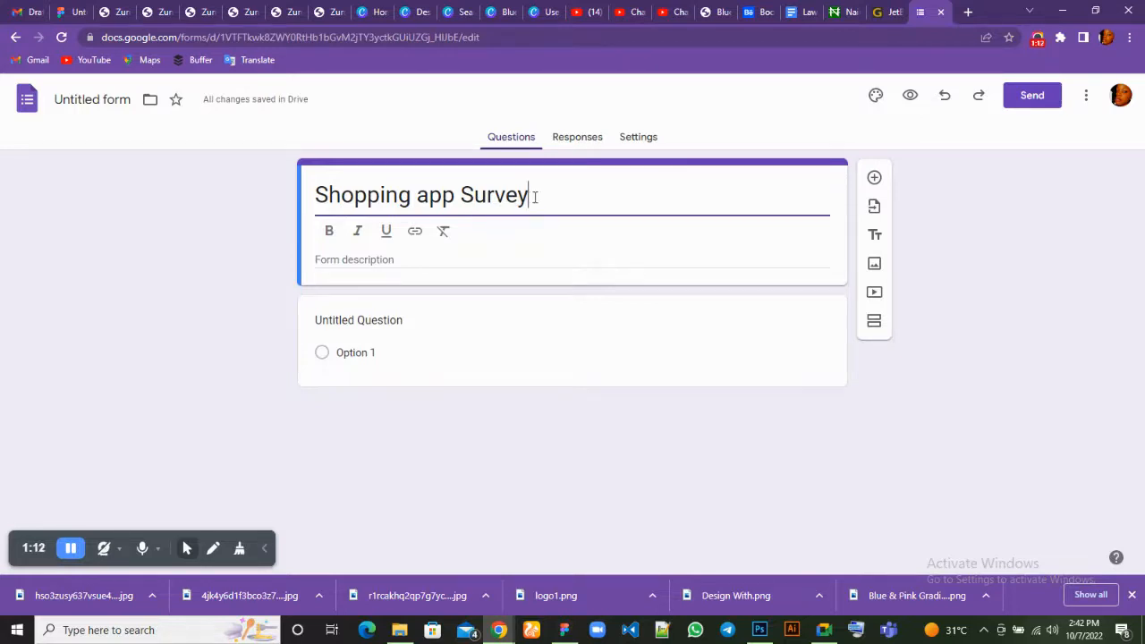
# Make the entire form title bold
pyautogui.moveTo(535, 196); pyautogui.dragTo(300, 207)
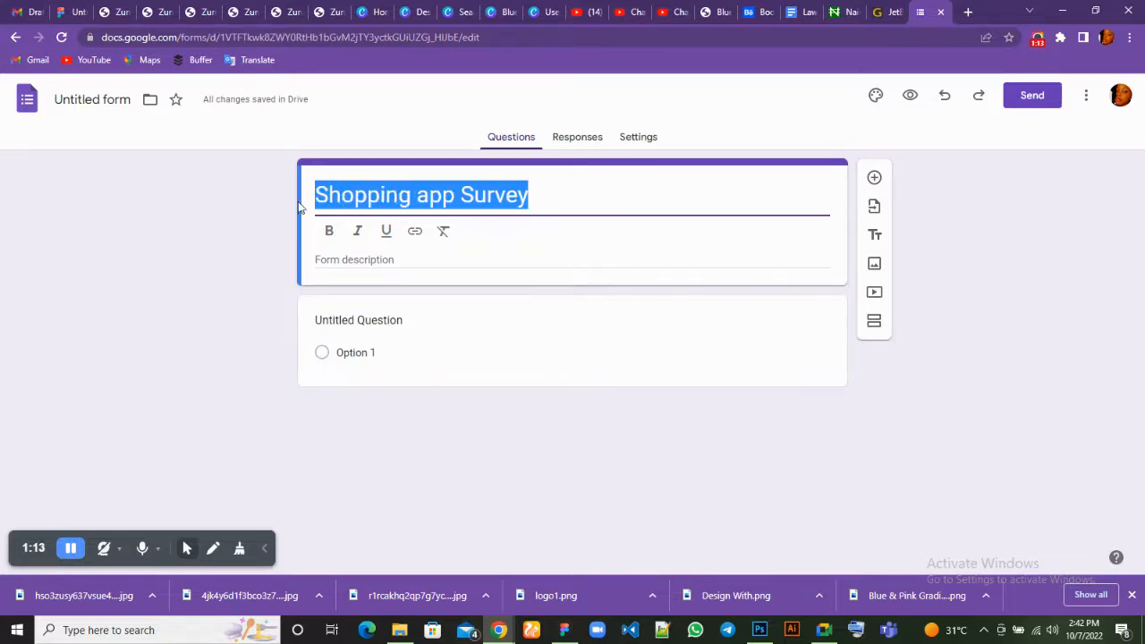
pyautogui.click(330, 236)
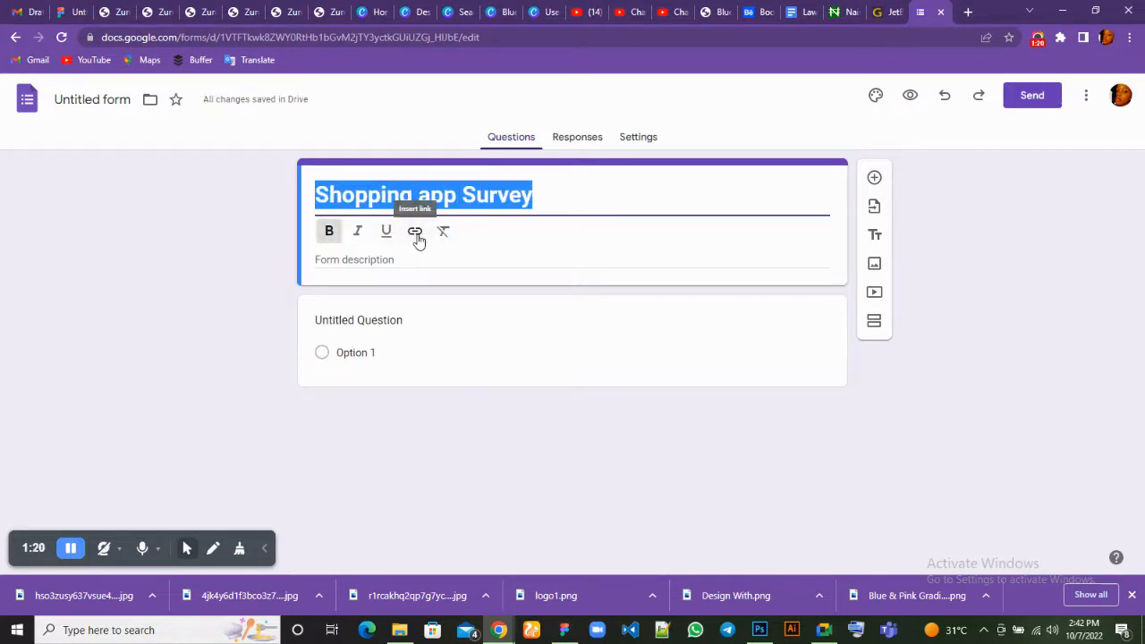
pyautogui.click(602, 199)
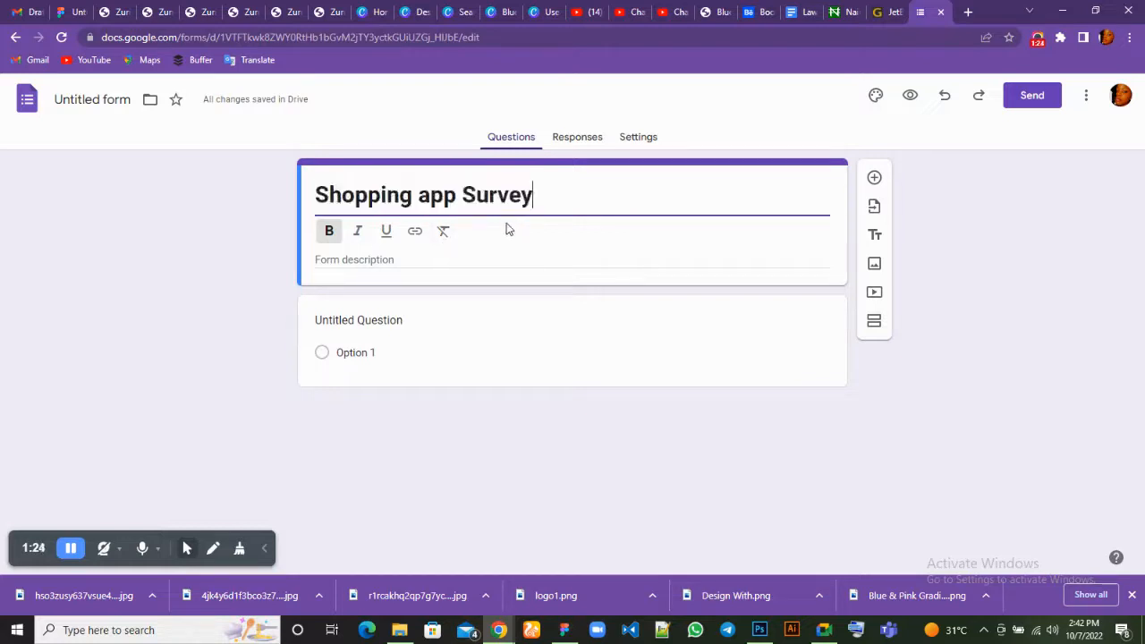
# Describe the form as "This is a survey that i and my team are conducting to find out users opinion on how well they use a shopping app."
pyautogui.click(392, 259)
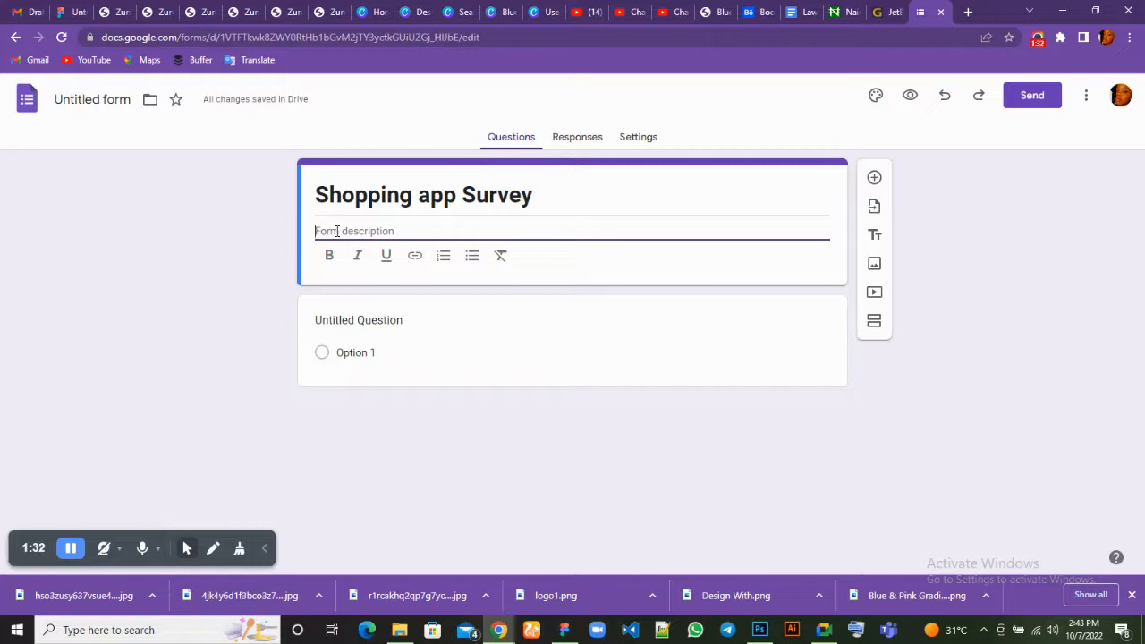
pyautogui.write('This')
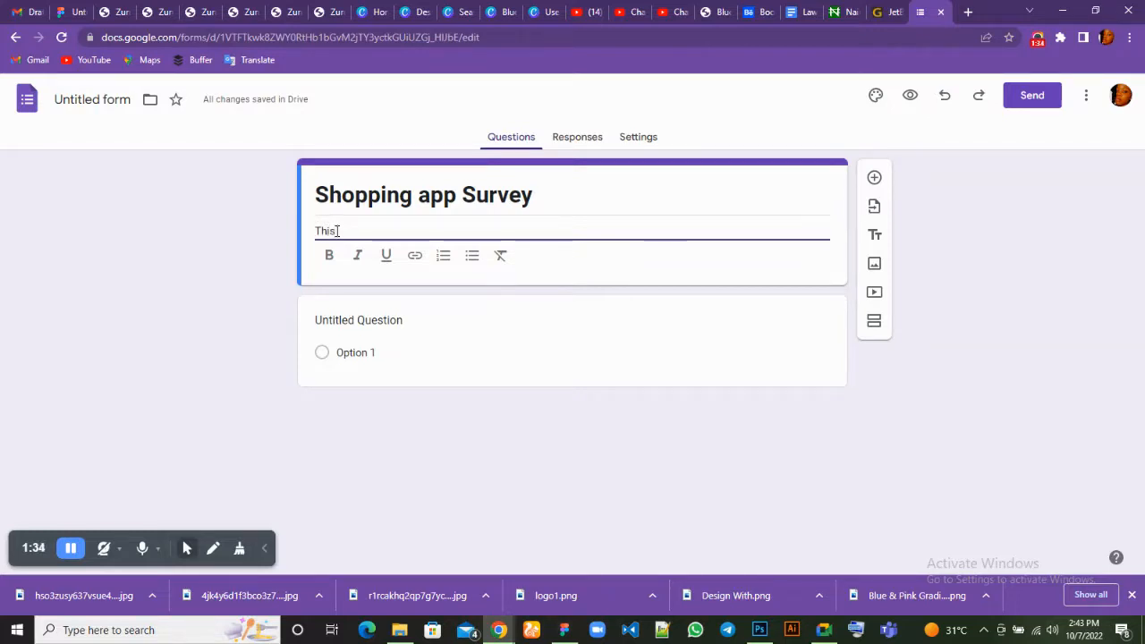
pyautogui.write(' is a survey that i and my te')
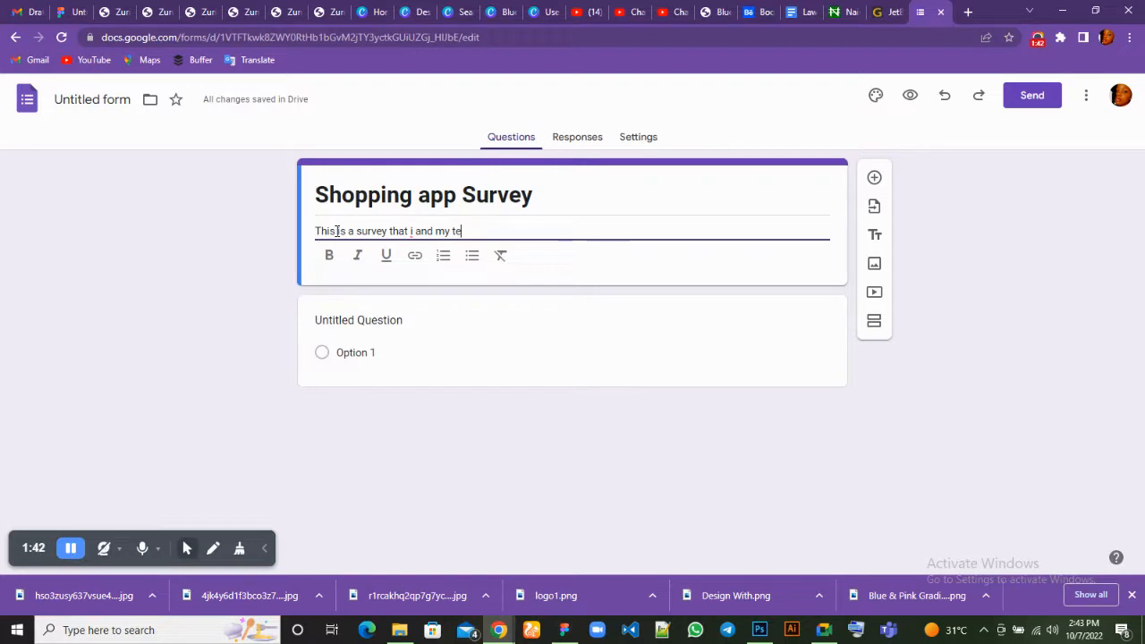
pyautogui.write('am are conducting to find out')
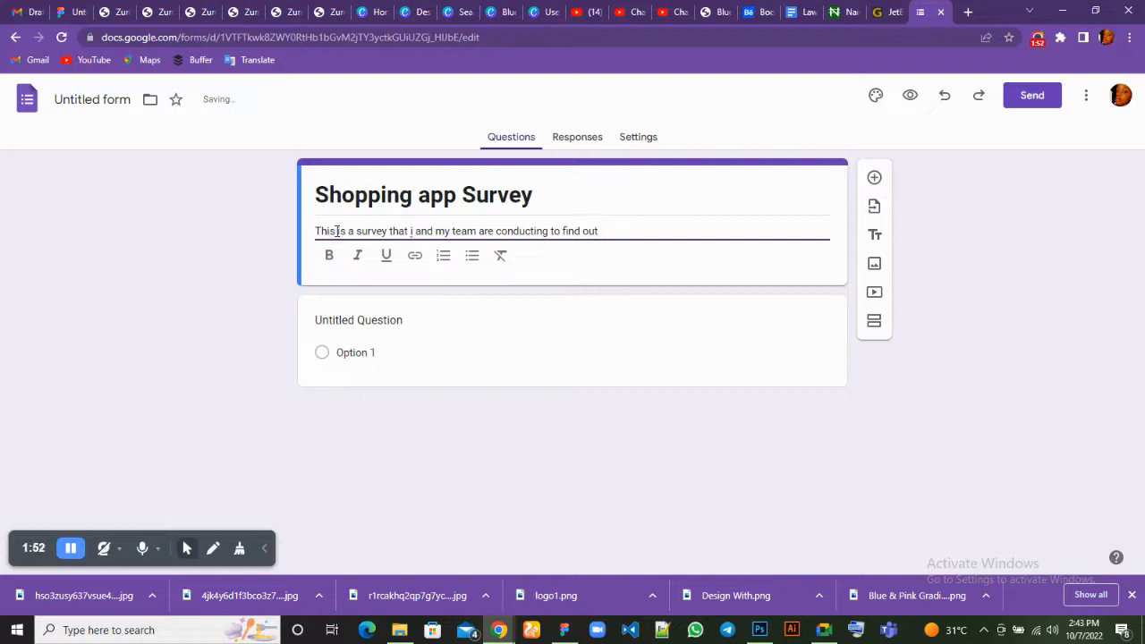
pyautogui.write('users opinion on how well')
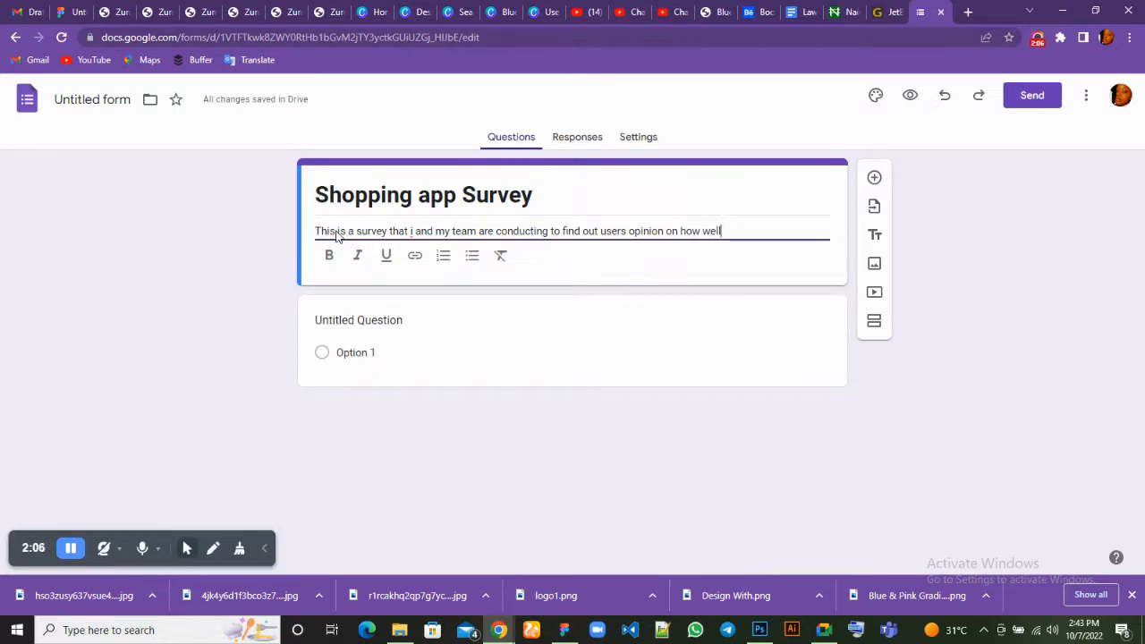
pyautogui.write(' they use a shoppingf app')
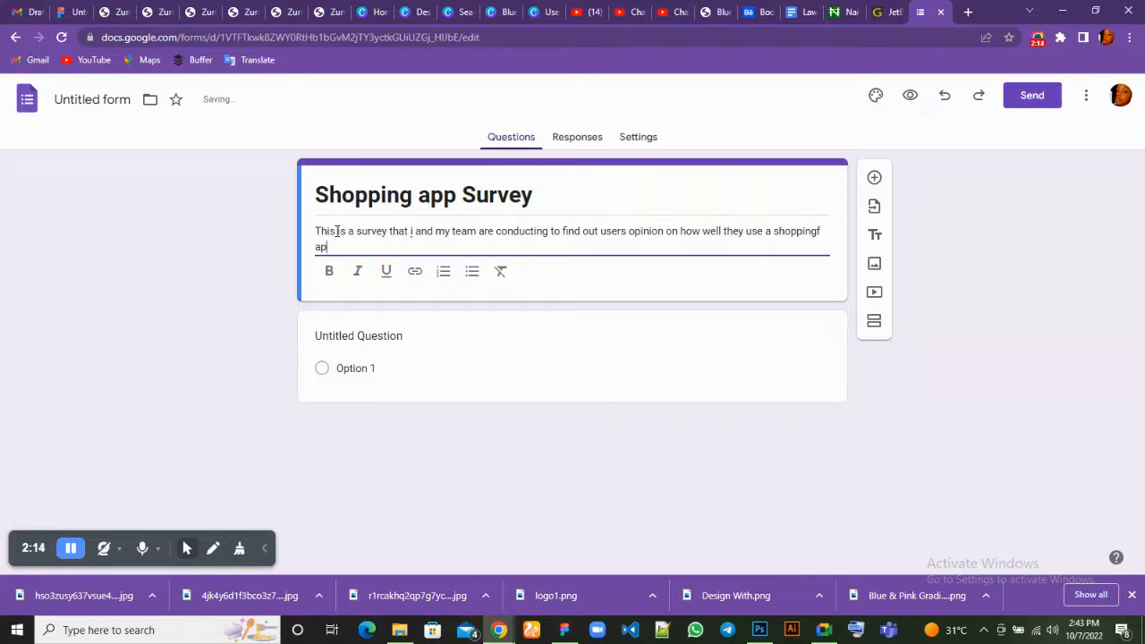
pyautogui.press('BackSpace')
pyautogui.press('BackSpace')
pyautogui.press('BackSpace')
pyautogui.press('BackSpace')
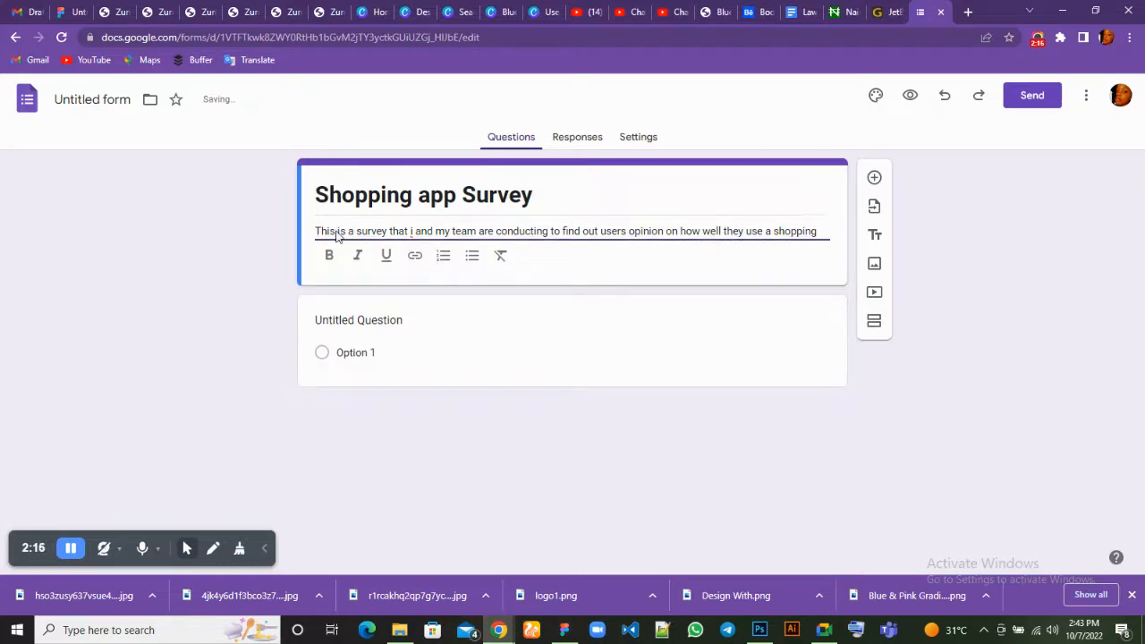
pyautogui.write('app.')
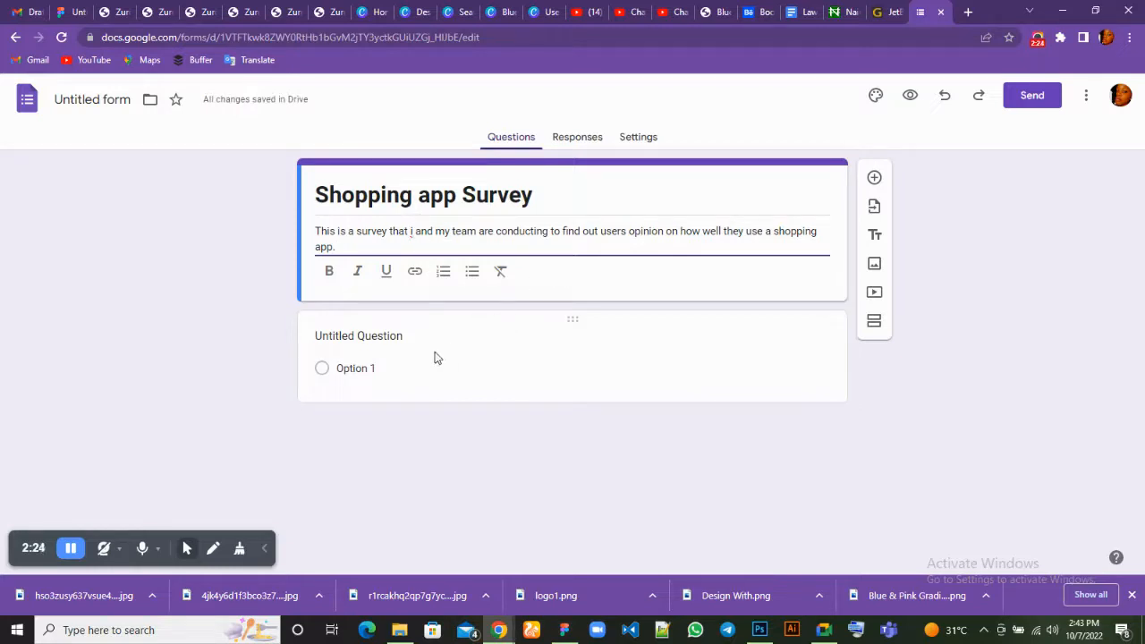
# Set the first question's text to "Have you used a shopping app before?"
pyautogui.click(362, 344)
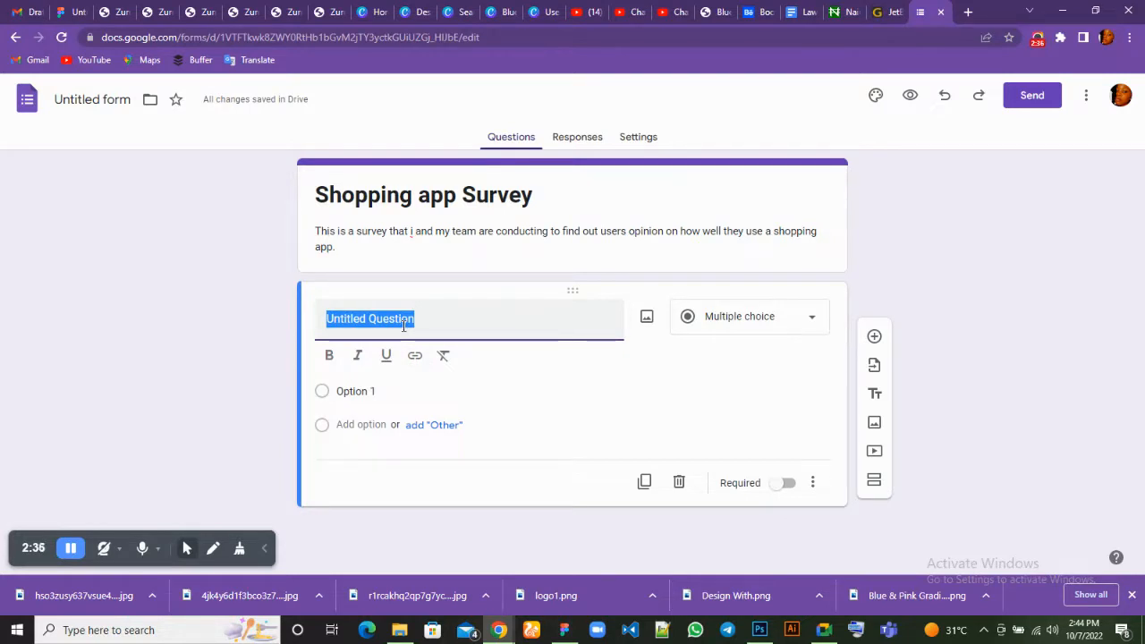
pyautogui.write('H')
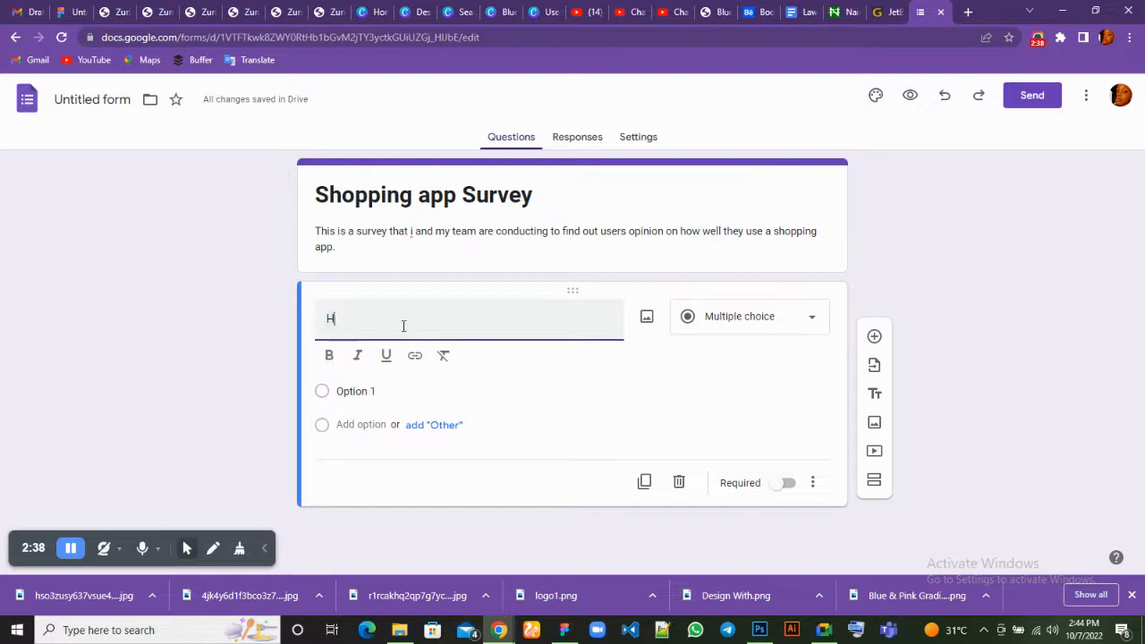
pyautogui.write('ave you')
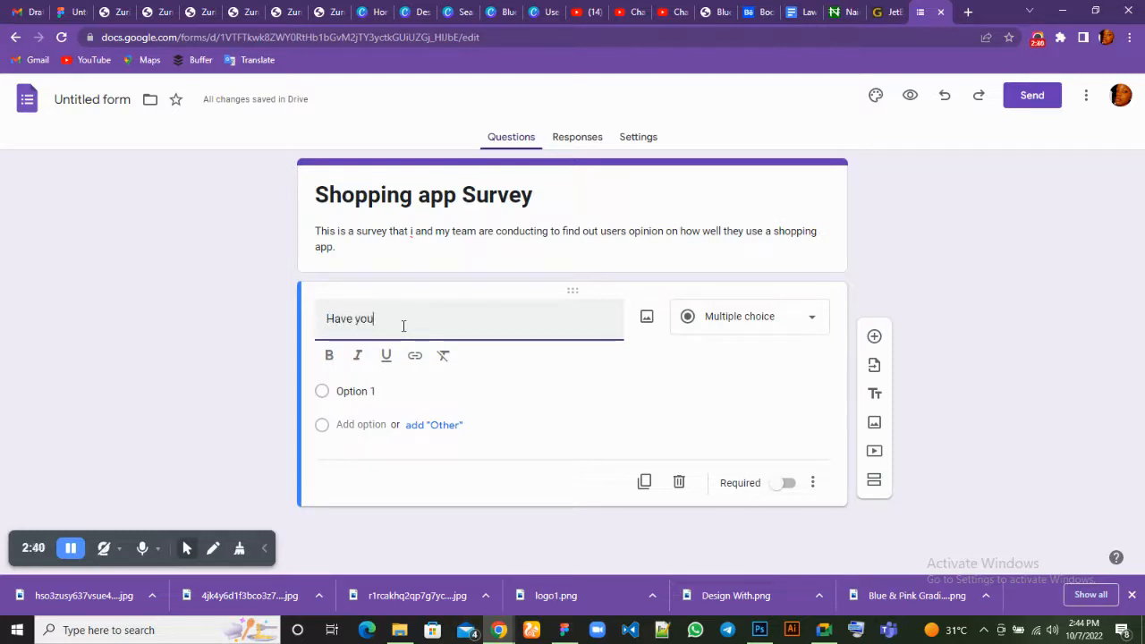
pyautogui.write(' used a shopping app before')
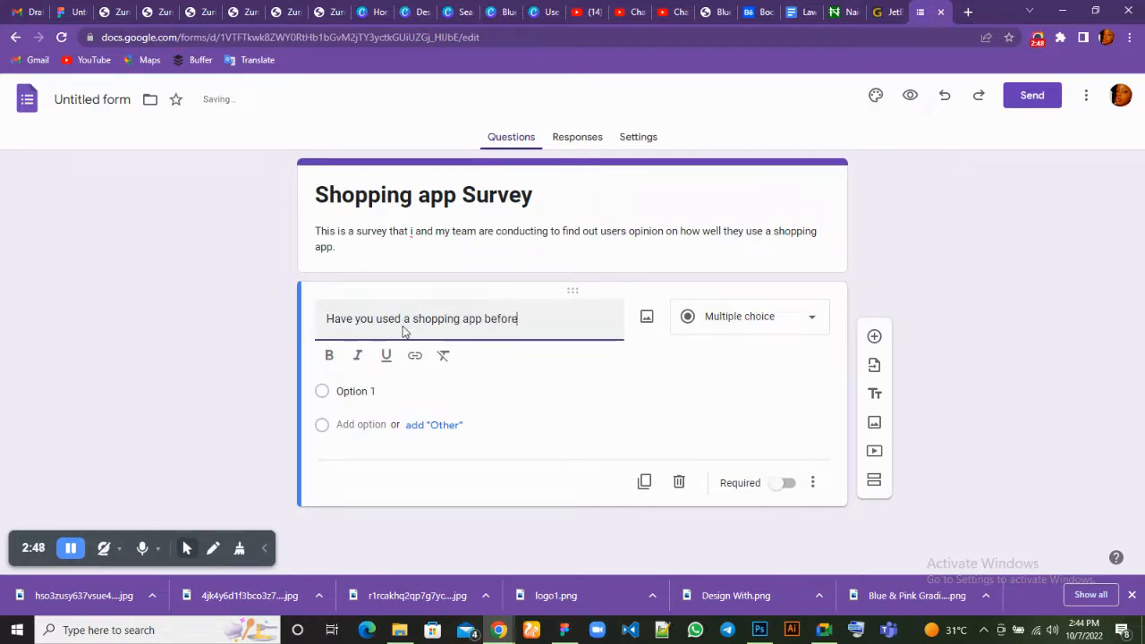
pyautogui.write('?')
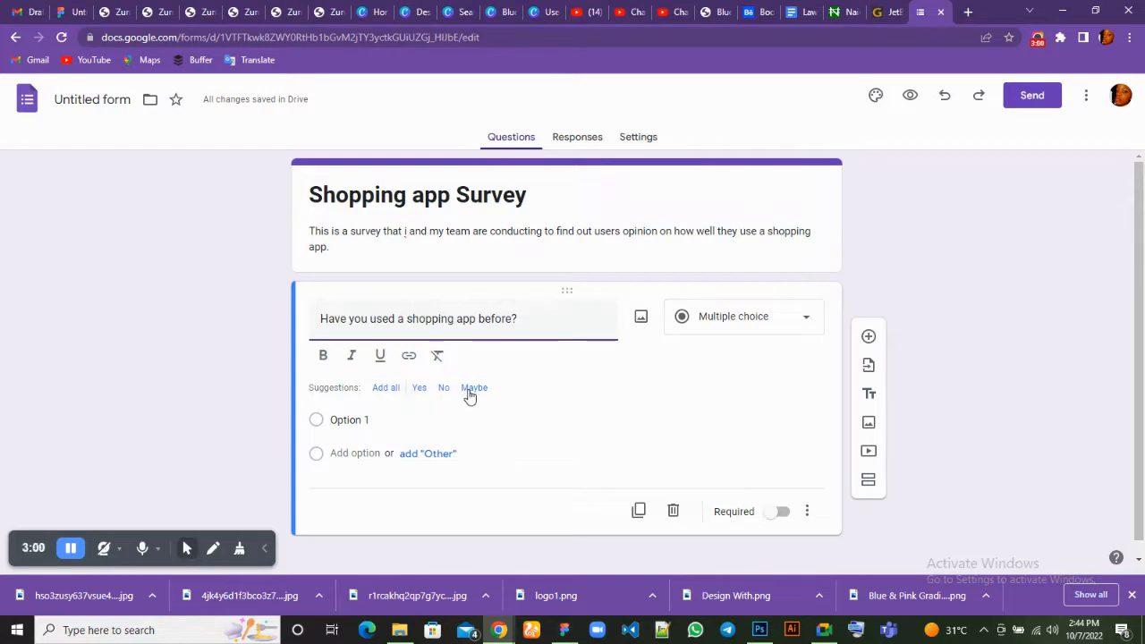
# Add all the suggested answers, Yes, No and Maybe, as options of the shopping app question
pyautogui.click(394, 393)
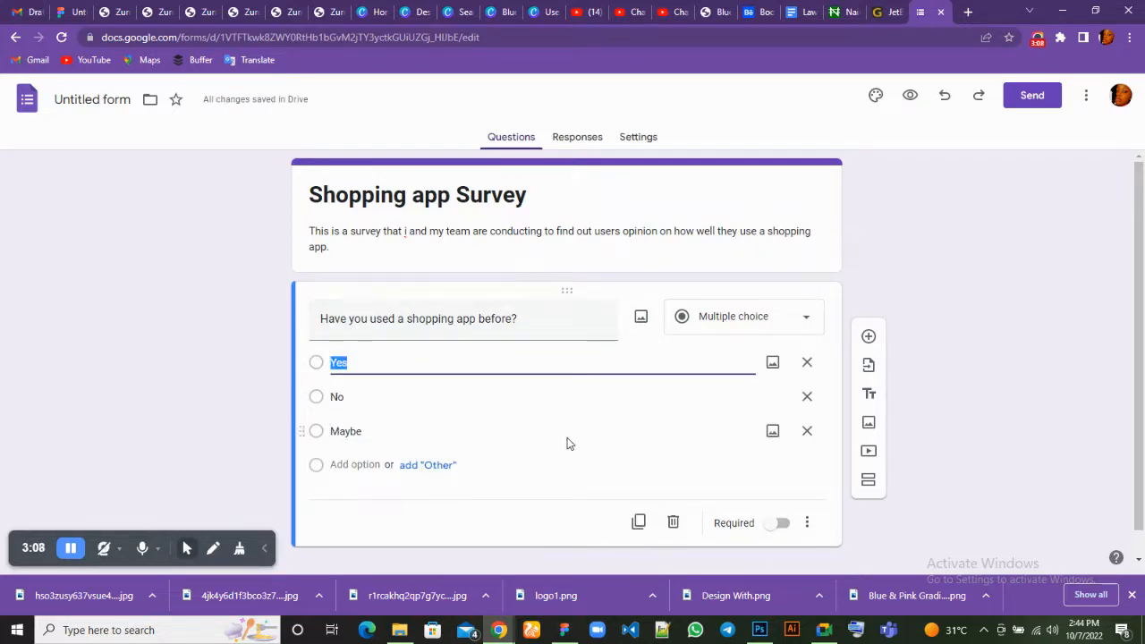
pyautogui.scroll(-1, 567, 440)
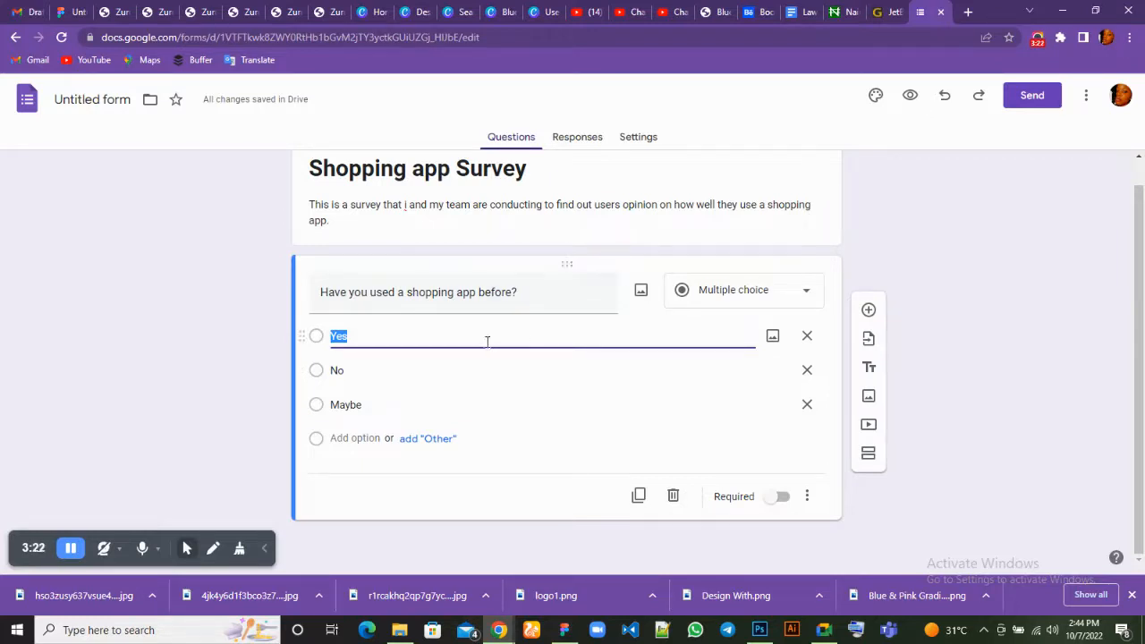
pyautogui.click(515, 503)
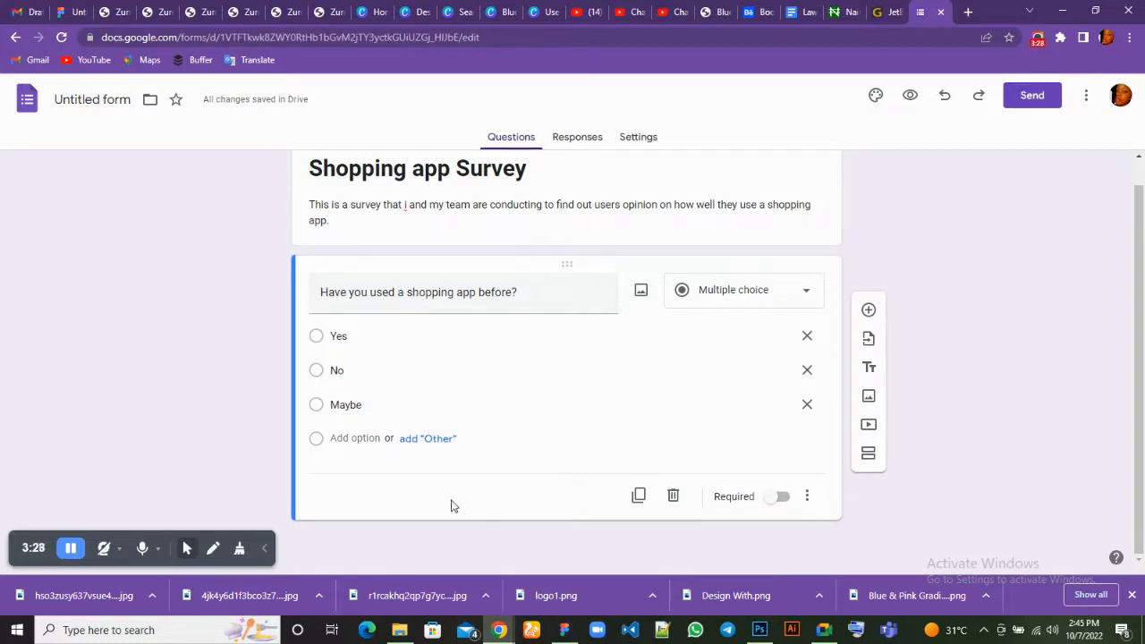
# Duplicate the "Have you used a shopping app before?" question twice, keeping its answer options
pyautogui.tripleClick(434, 301)
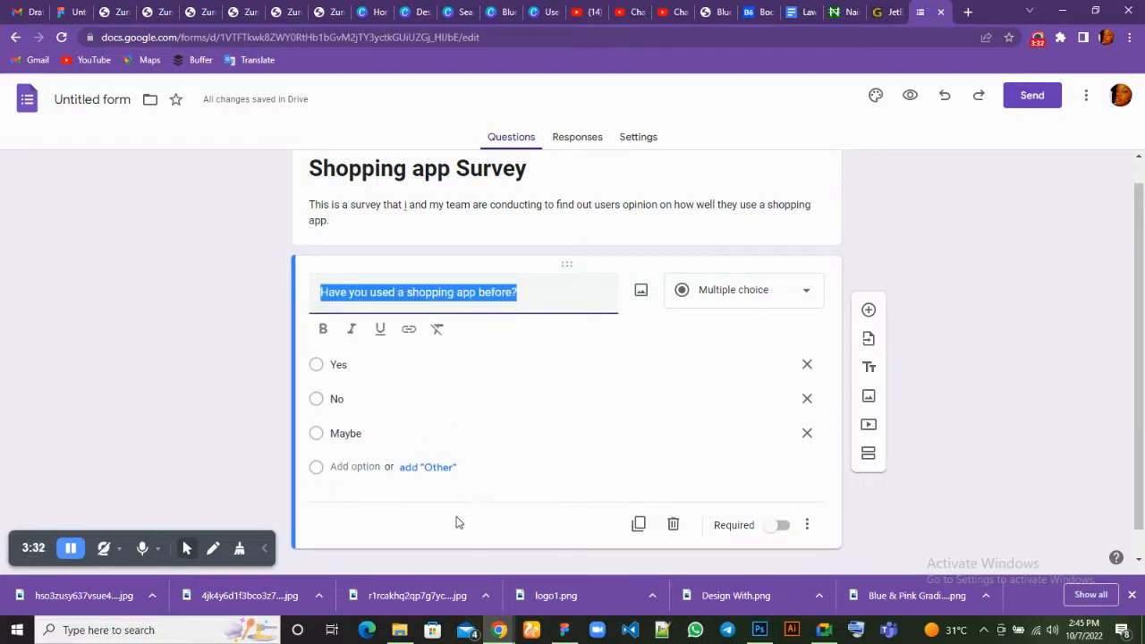
pyautogui.click(457, 521)
pyautogui.click(639, 495)
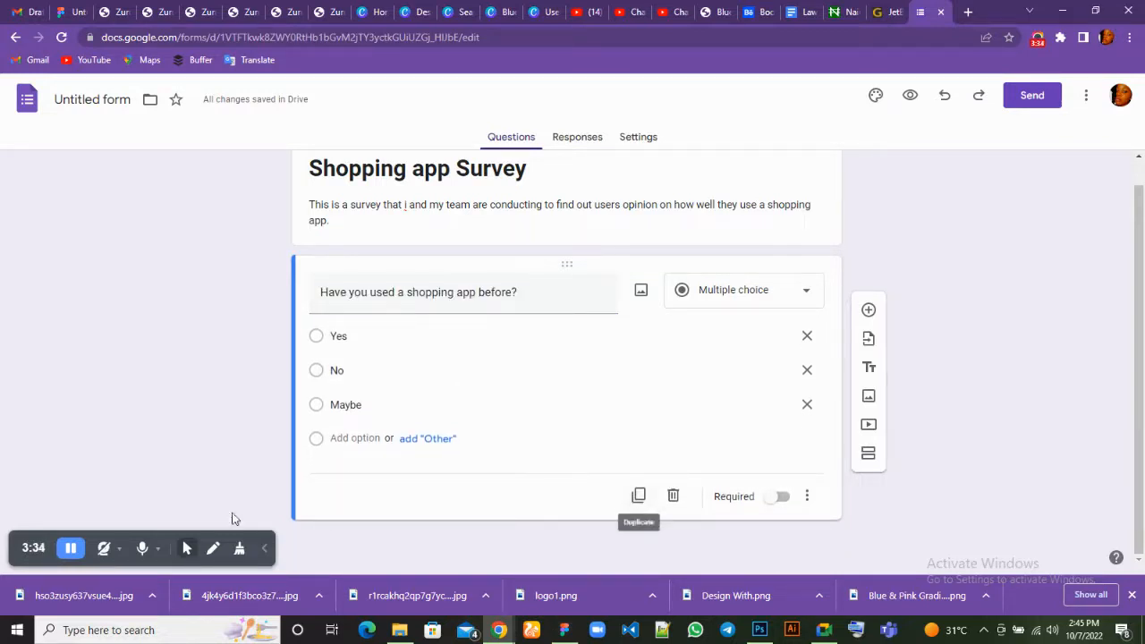
pyautogui.click(70, 548)
pyautogui.click(70, 548)
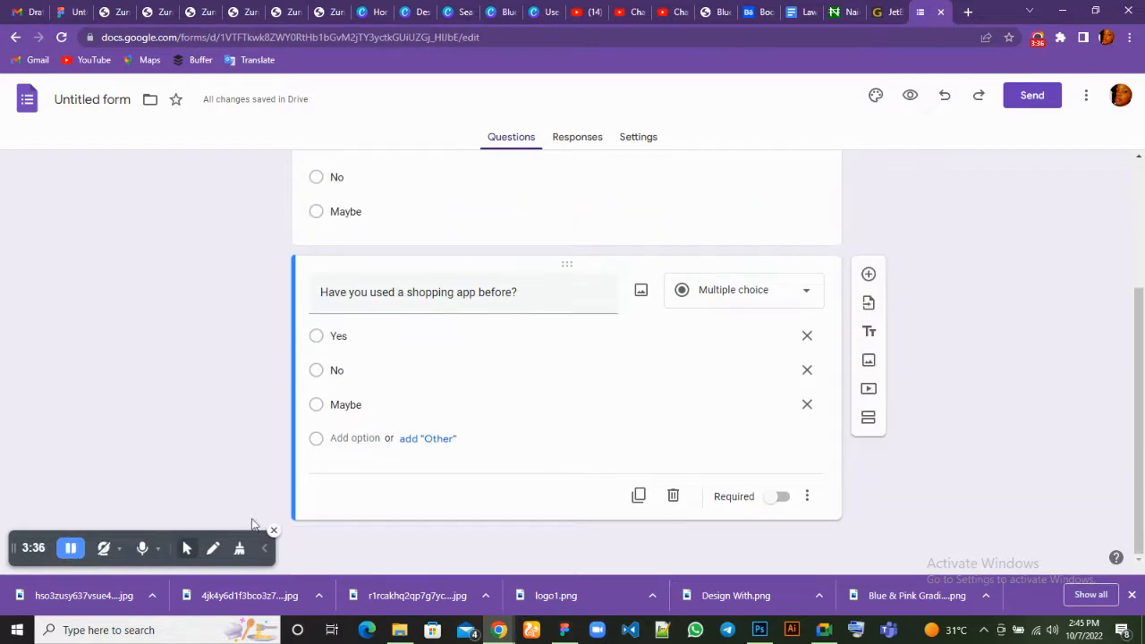
pyautogui.click(637, 497)
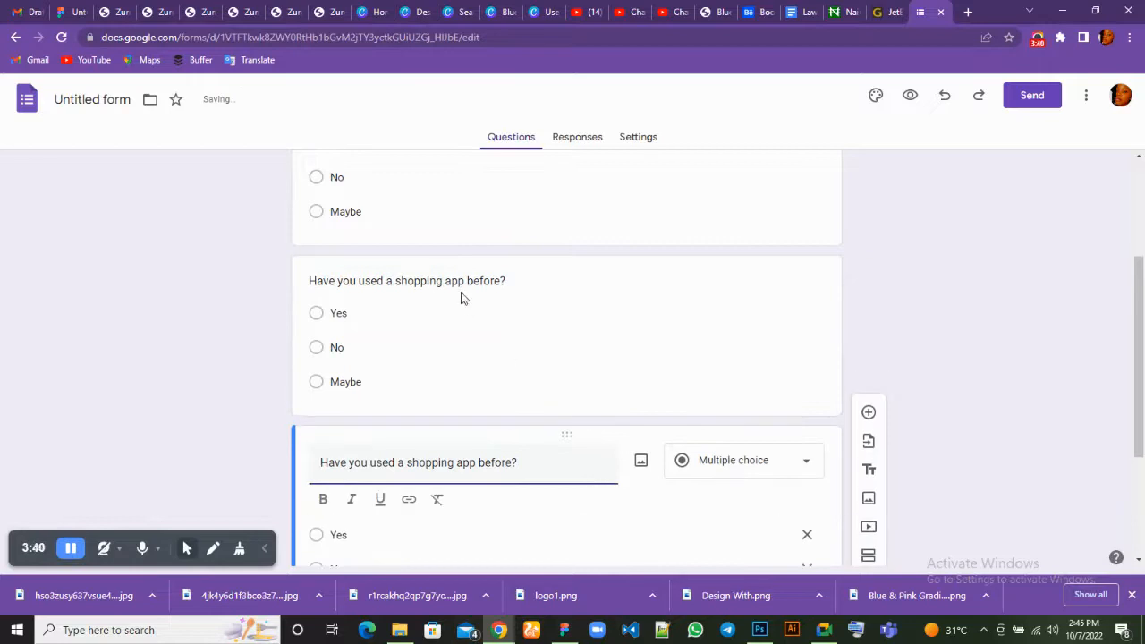
# Replace the second question's text with "How many hours do you spend on a shopping app?"
pyautogui.click(505, 281)
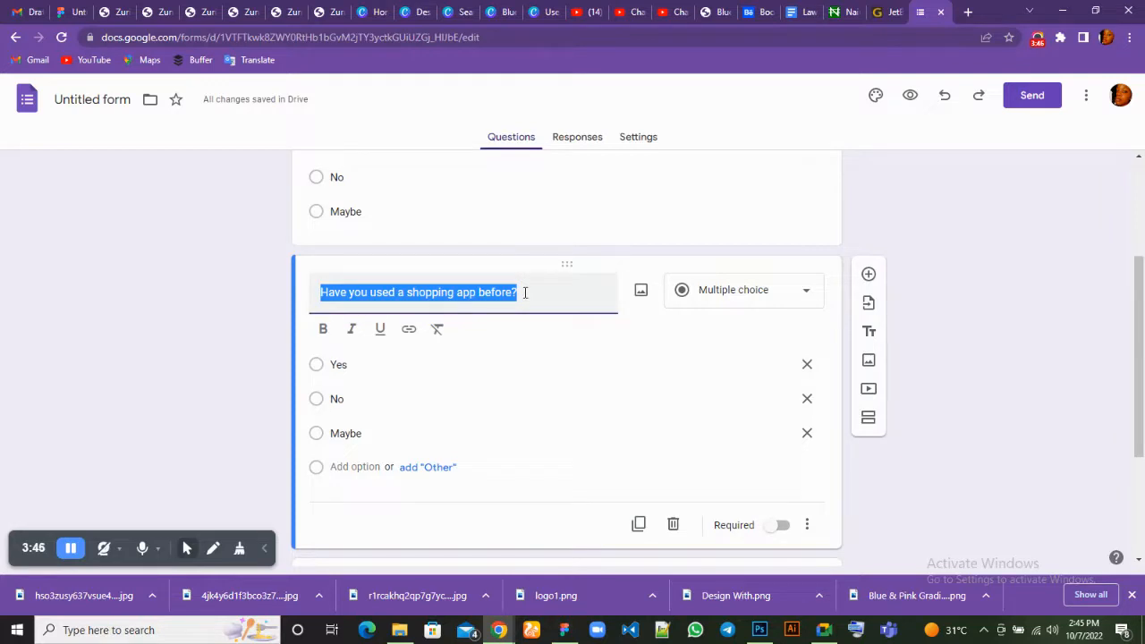
pyautogui.write('How many hours t')
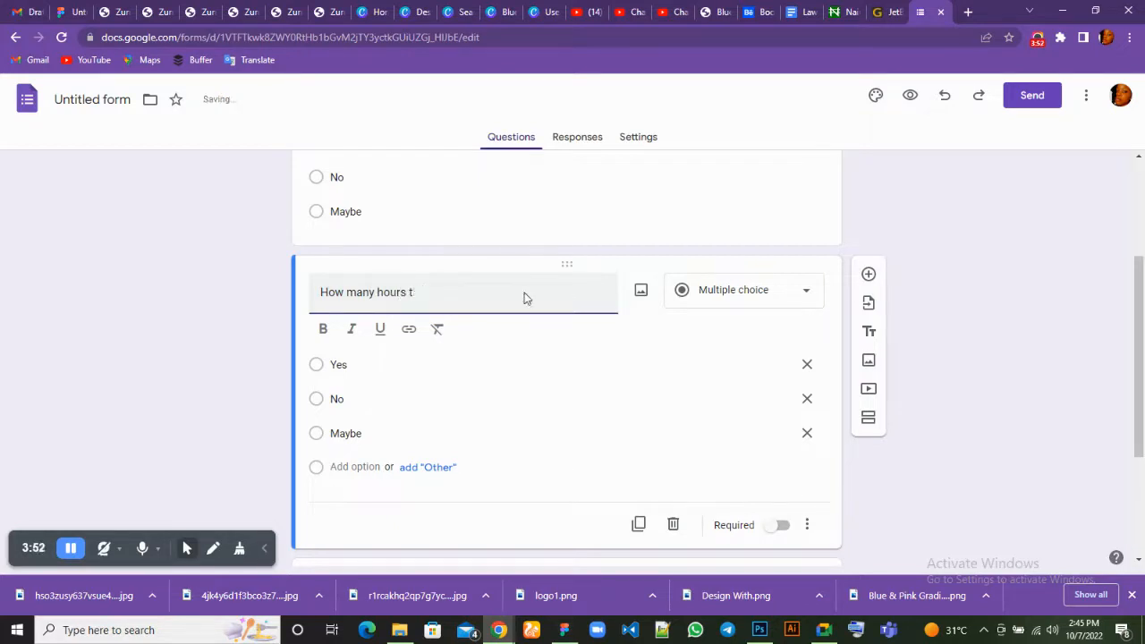
pyautogui.press('BackSpace')
pyautogui.write('do you spend on a shopping app')
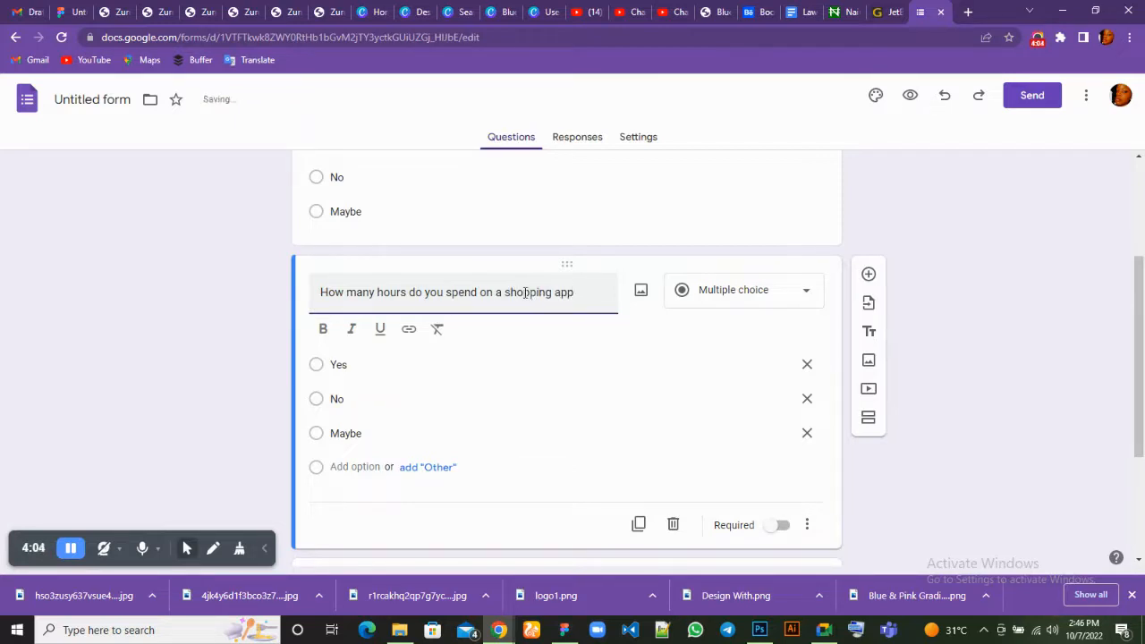
pyautogui.write('?')
# Change the answer type of the shopping hours question to Checkboxes
pyautogui.click(348, 364)
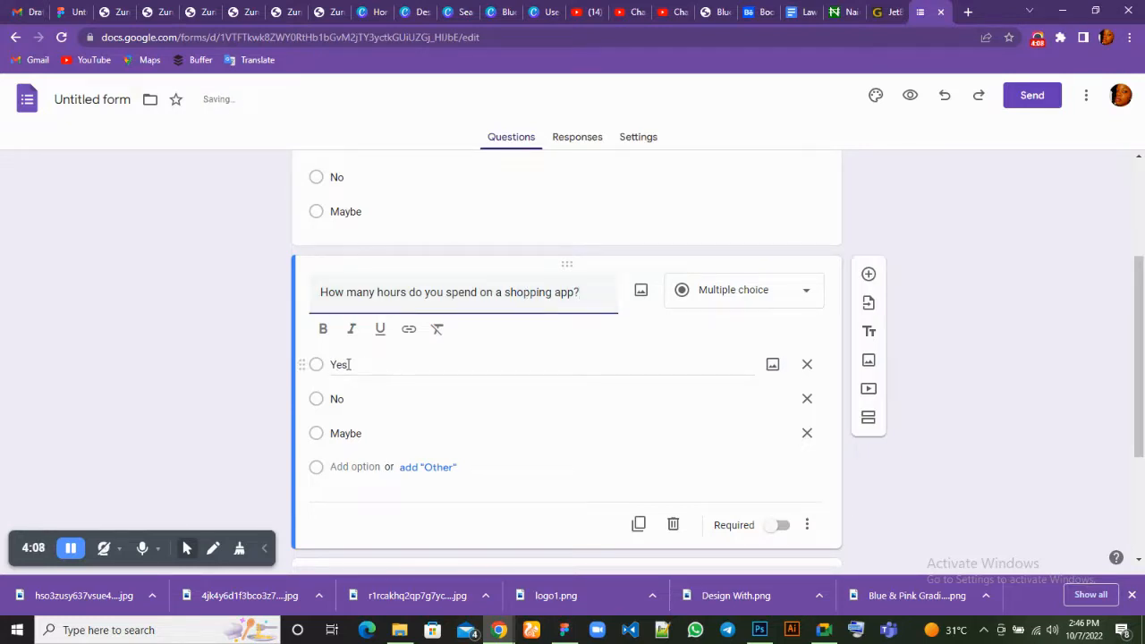
pyautogui.click(807, 299)
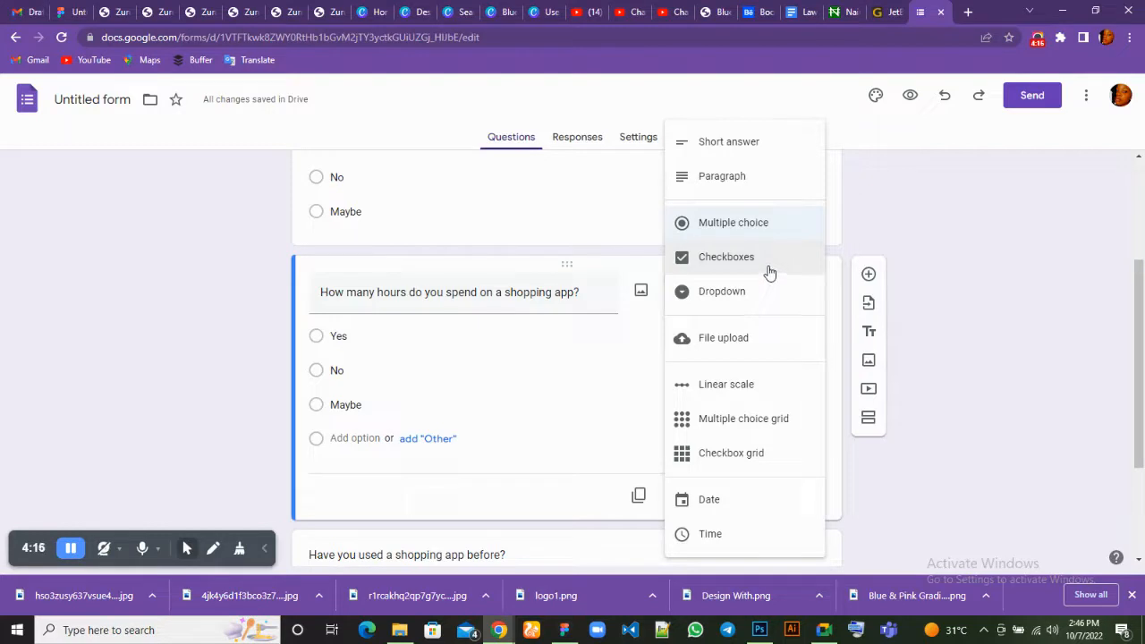
pyautogui.click(770, 271)
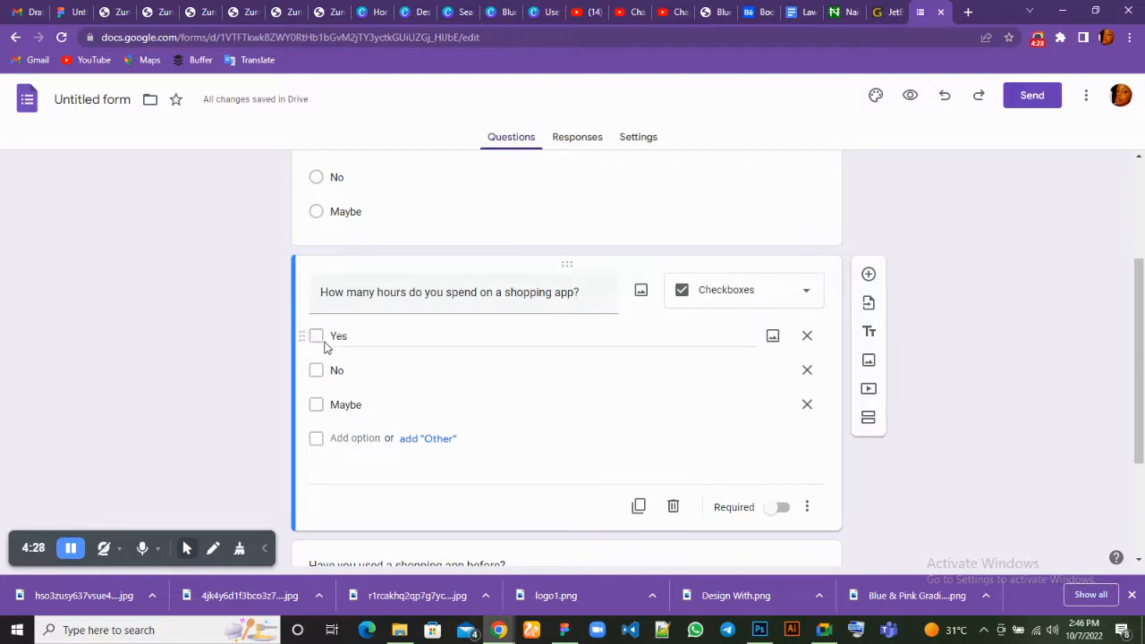
# Rename the three options of the shopping hours question as "7 hours", "4 hours" and "3 hours"
pyautogui.click(324, 339)
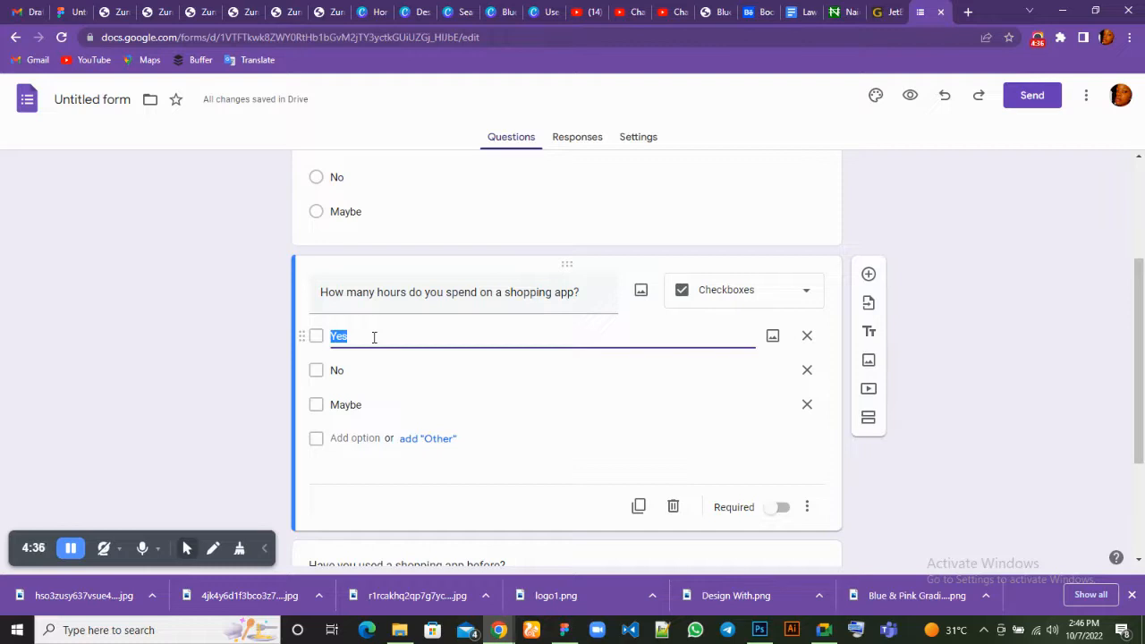
pyautogui.write('7hours')
pyautogui.click(336, 336)
pyautogui.doubleClick(345, 369)
pyautogui.write('4 hou')
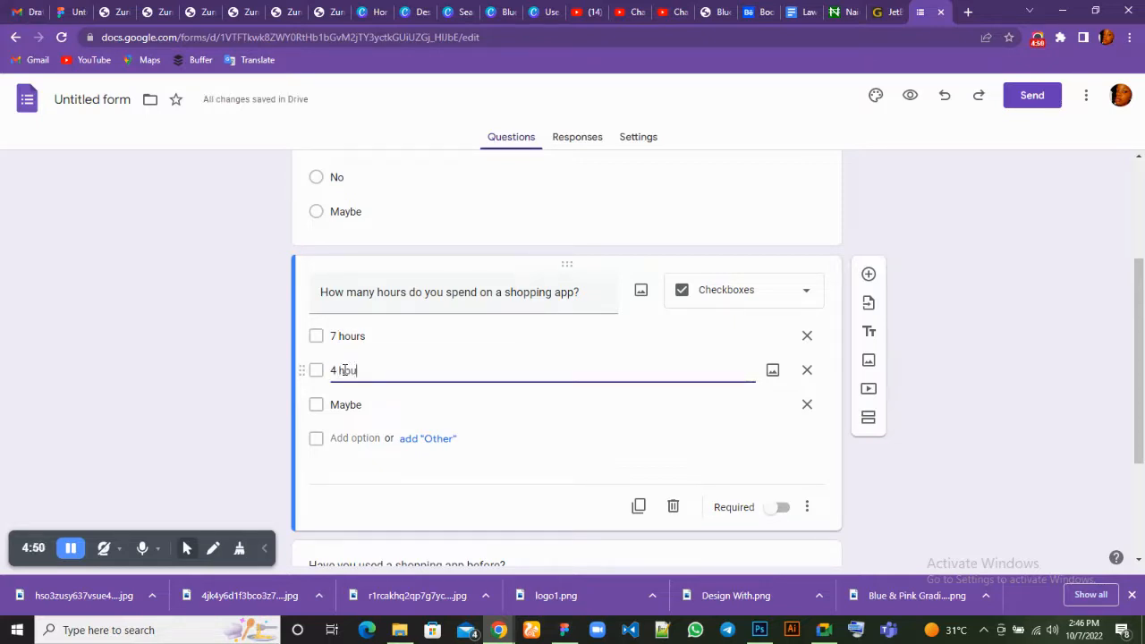
pyautogui.write('rs')
pyautogui.doubleClick(351, 404)
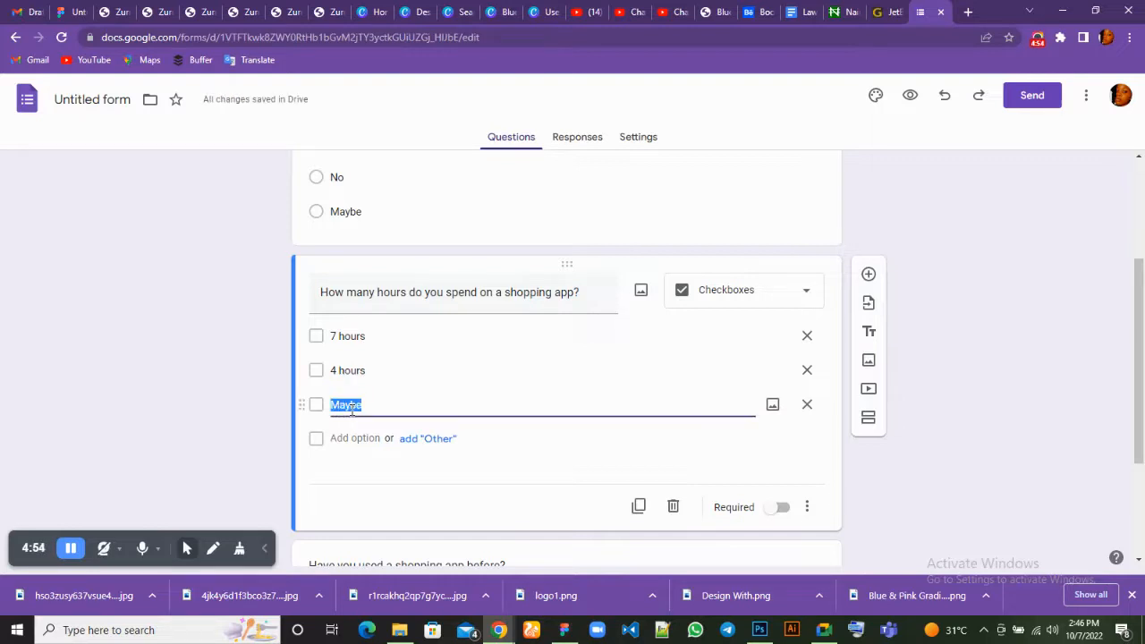
pyautogui.write('3 hours')
# Add an "Other" choice and a "2 hours" option to the shopping hours question
pyautogui.click(433, 440)
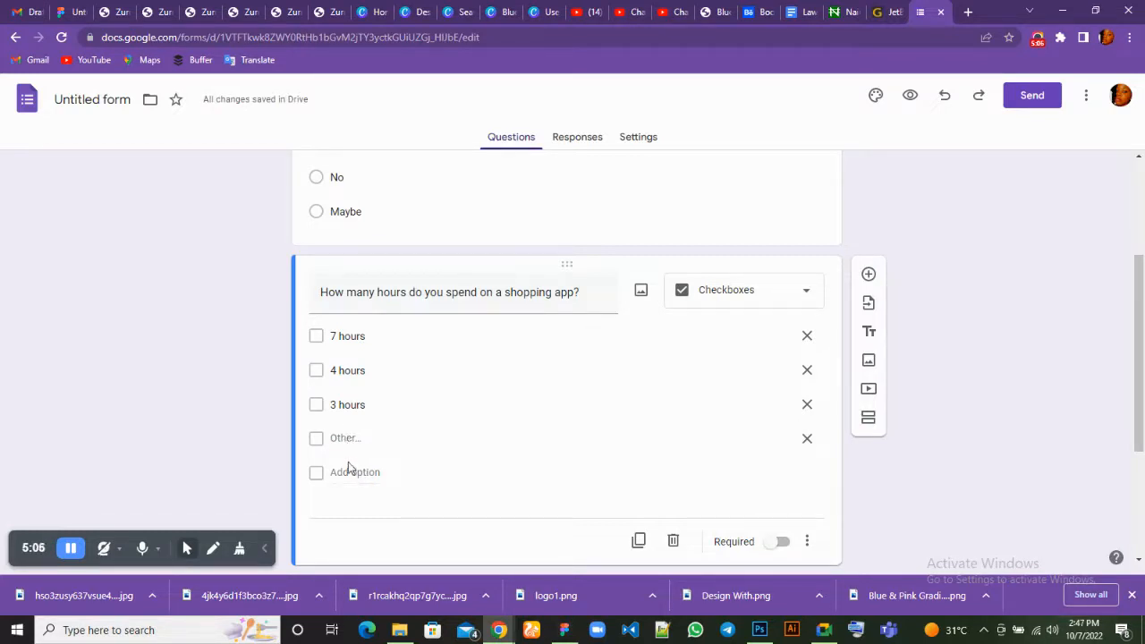
pyautogui.click(349, 472)
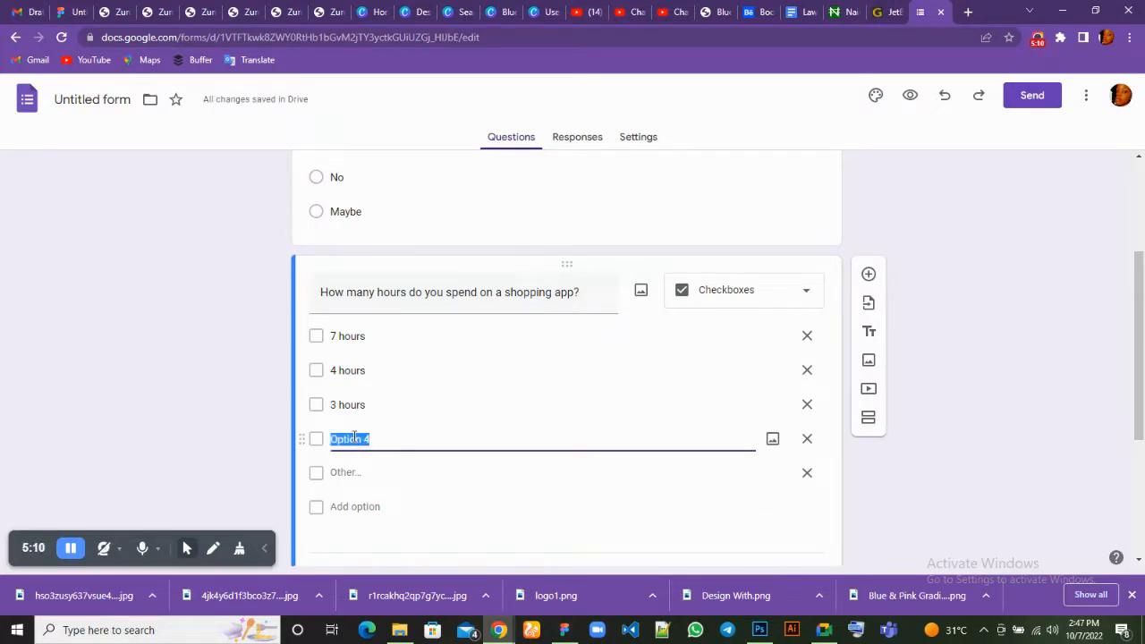
pyautogui.write('2 hours')
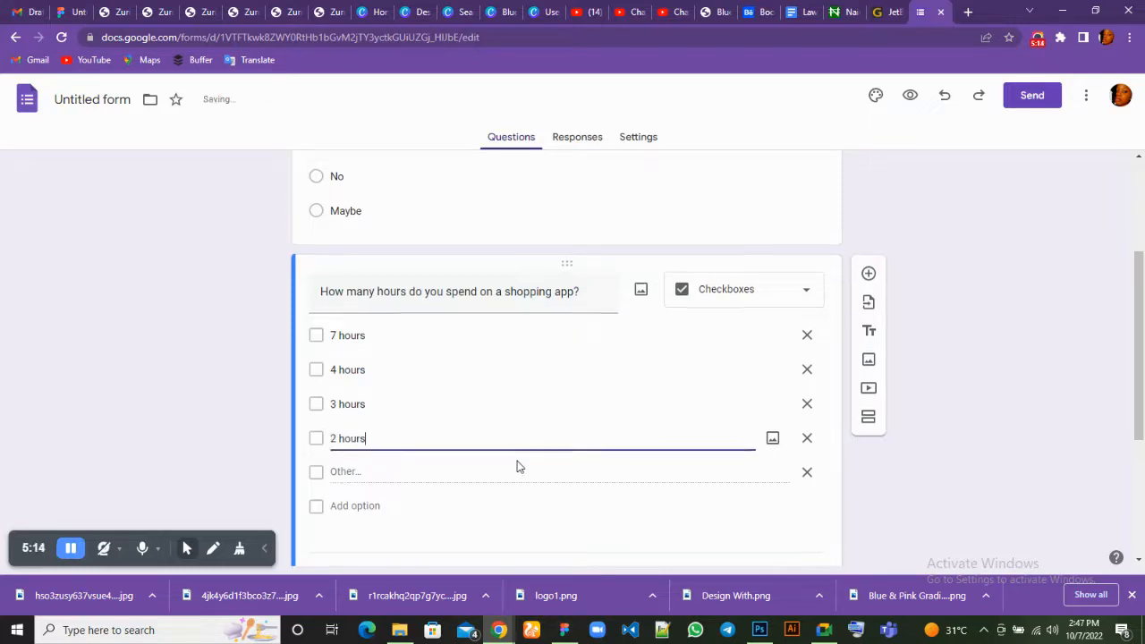
# Replace the last duplicated question's text with "Upload a screenshot or proof of the app you use?"
pyautogui.scroll(-2, 516, 465)
pyautogui.scroll(2, 475, 329)
pyautogui.scroll(-3, 476, 332)
pyautogui.scroll(2, 476, 329)
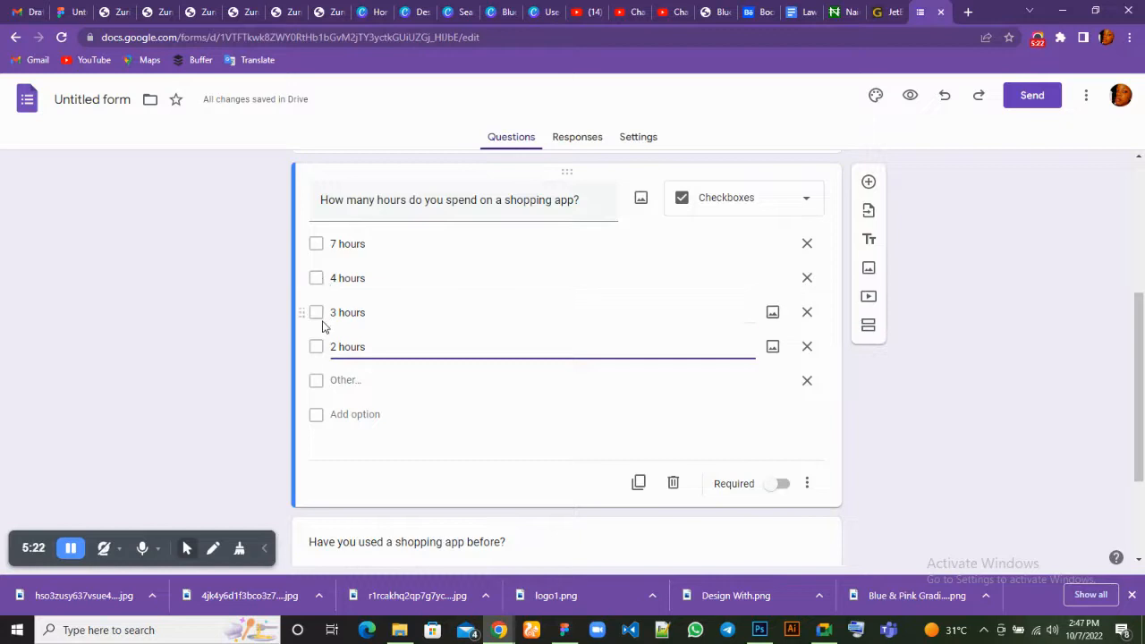
pyautogui.scroll(-2, 322, 324)
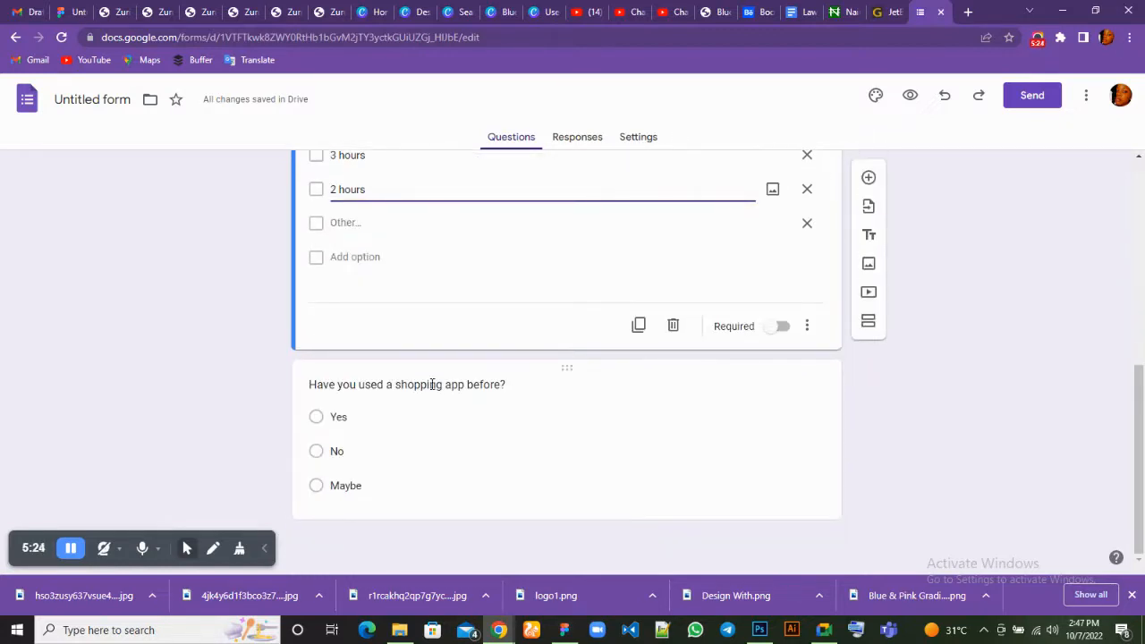
pyautogui.click(474, 388)
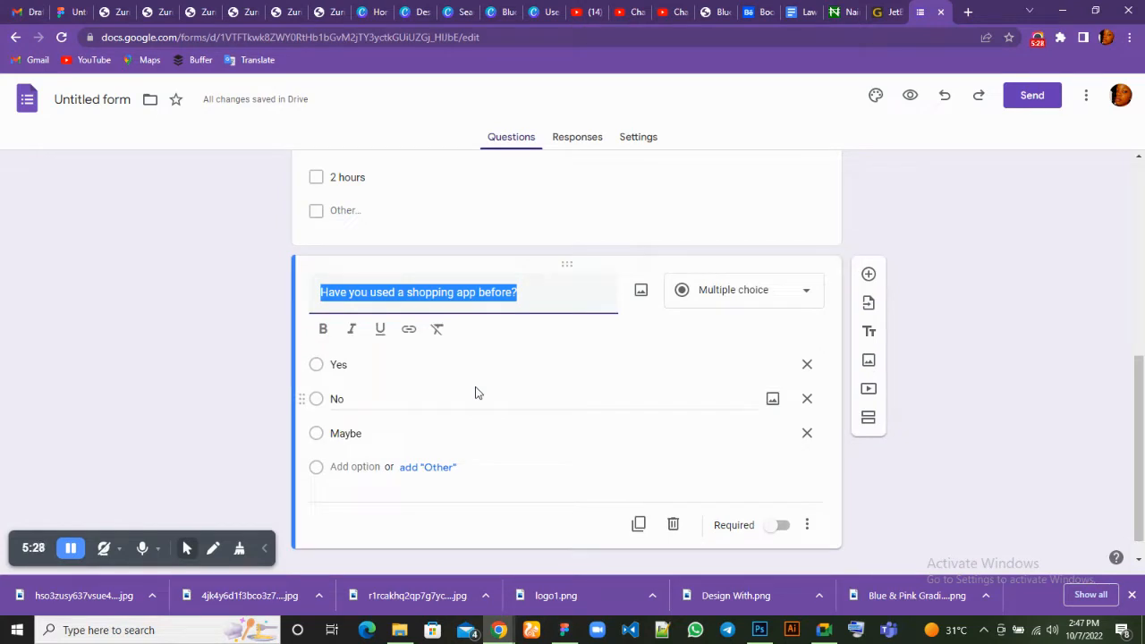
pyautogui.click(803, 297)
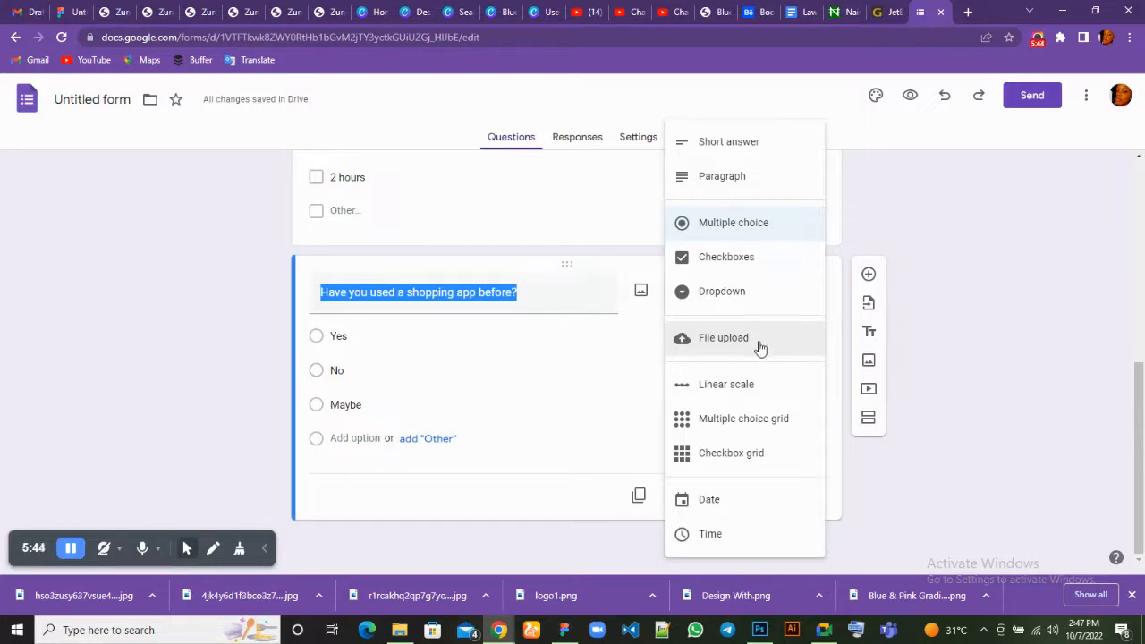
pyautogui.click(525, 289)
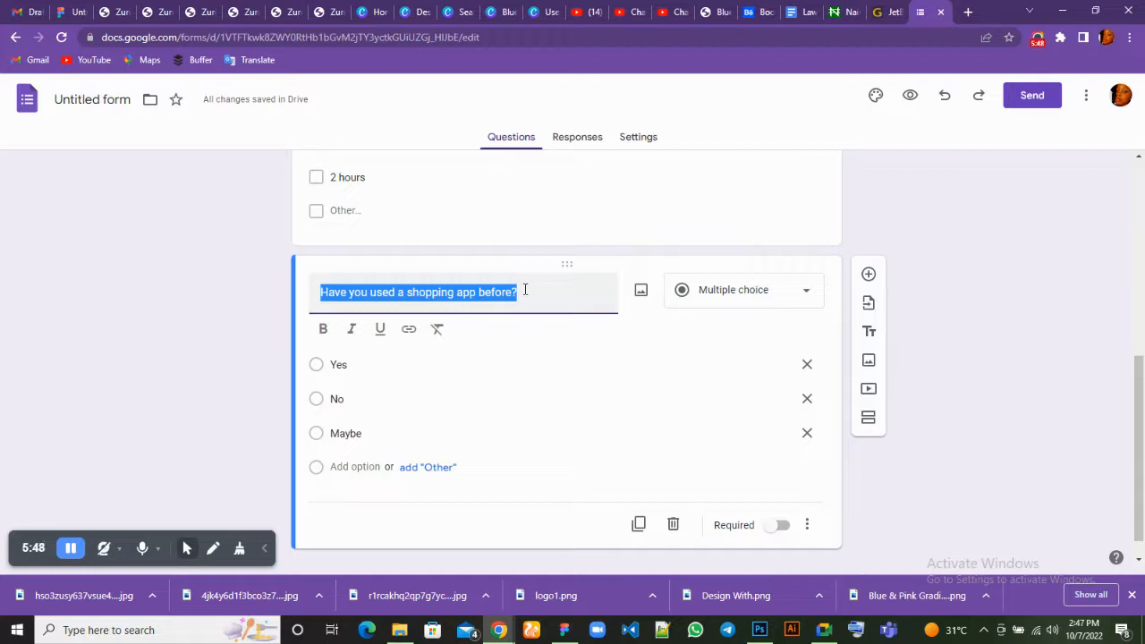
pyautogui.write('Upload a scre')
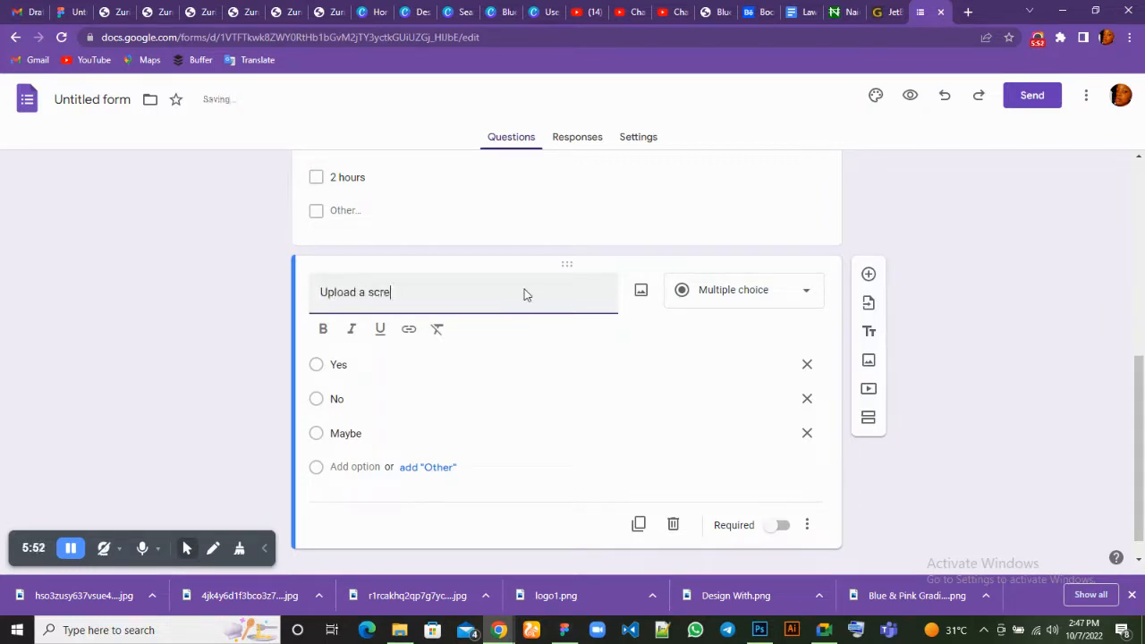
pyautogui.write('enshot or proof of the')
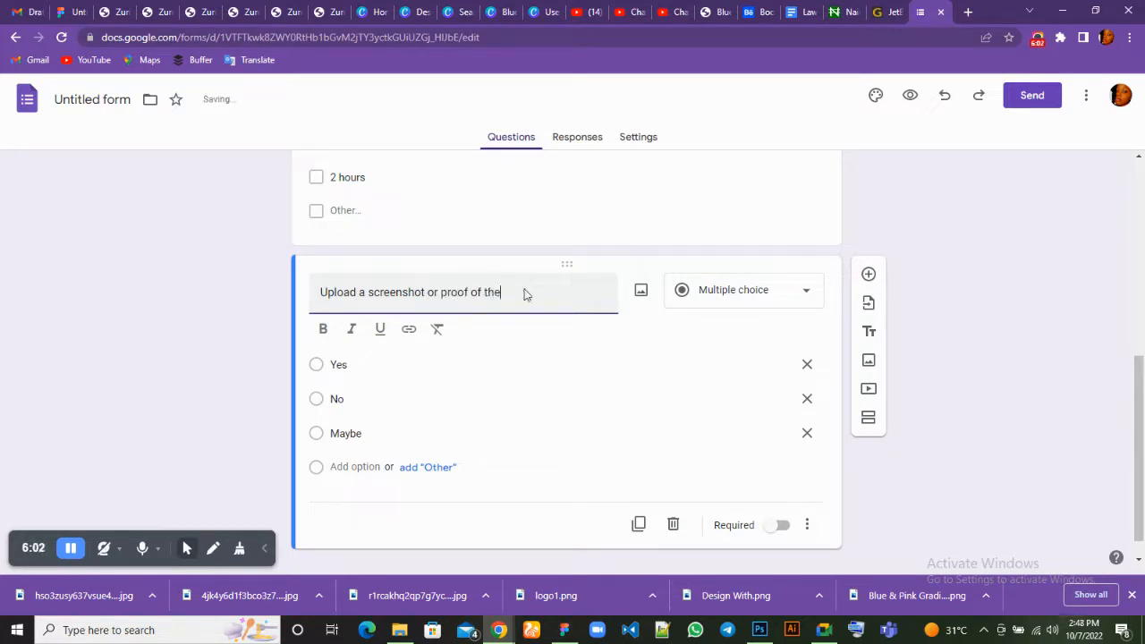
pyautogui.write(' app you u')
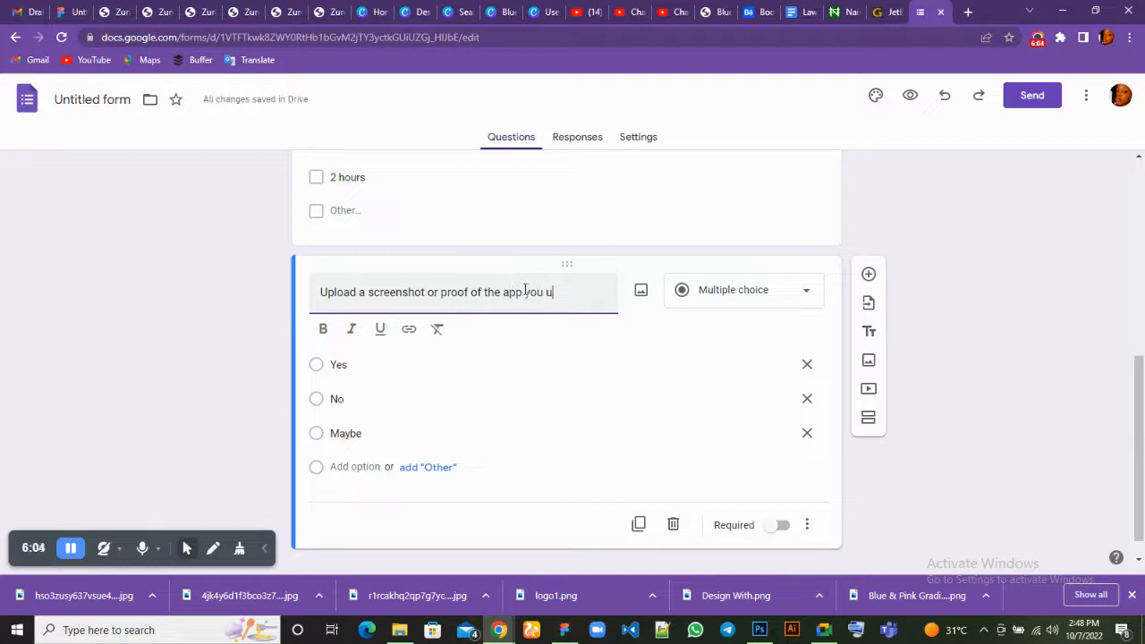
pyautogui.write('se?')
# Change the screenshot question's type to File upload and allow respondents to upload files to Drive
pyautogui.click(805, 298)
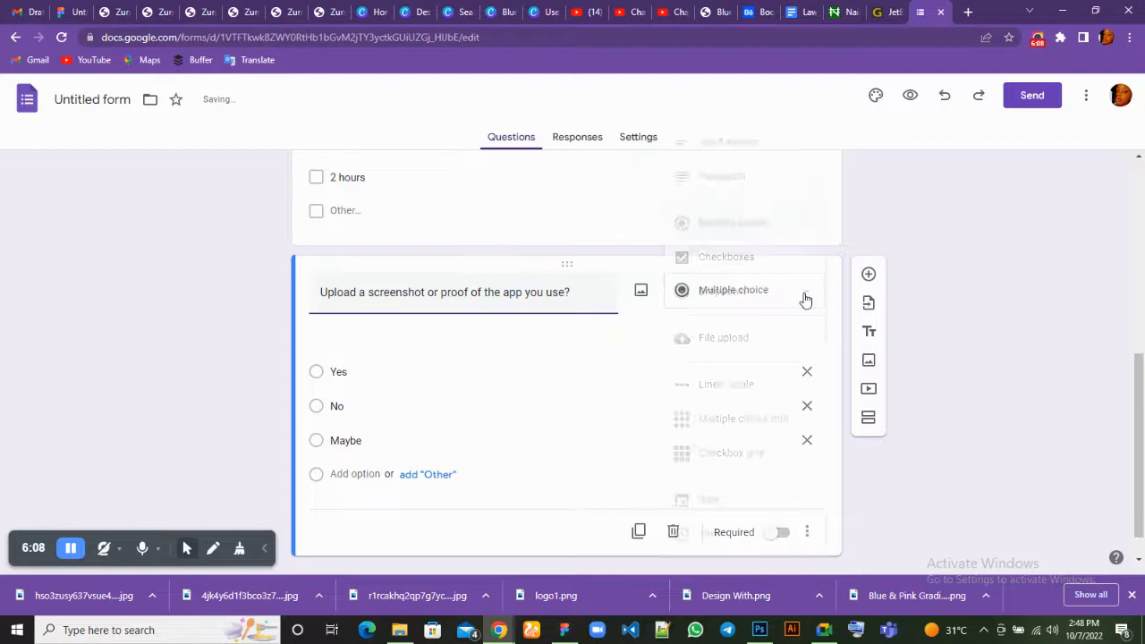
pyautogui.click(761, 345)
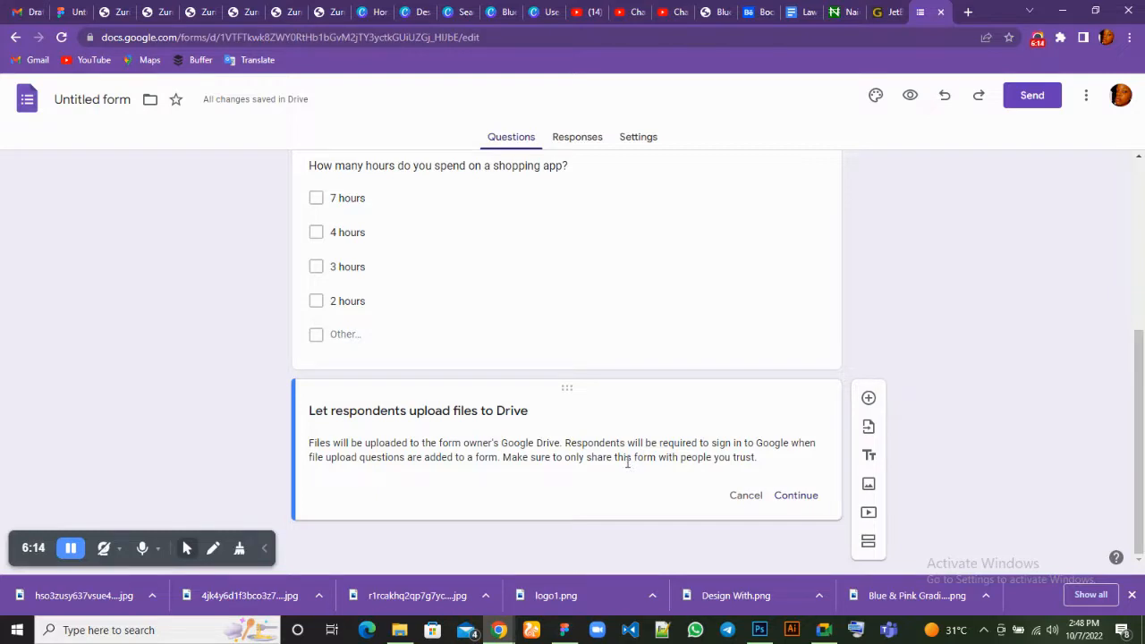
pyautogui.click(815, 497)
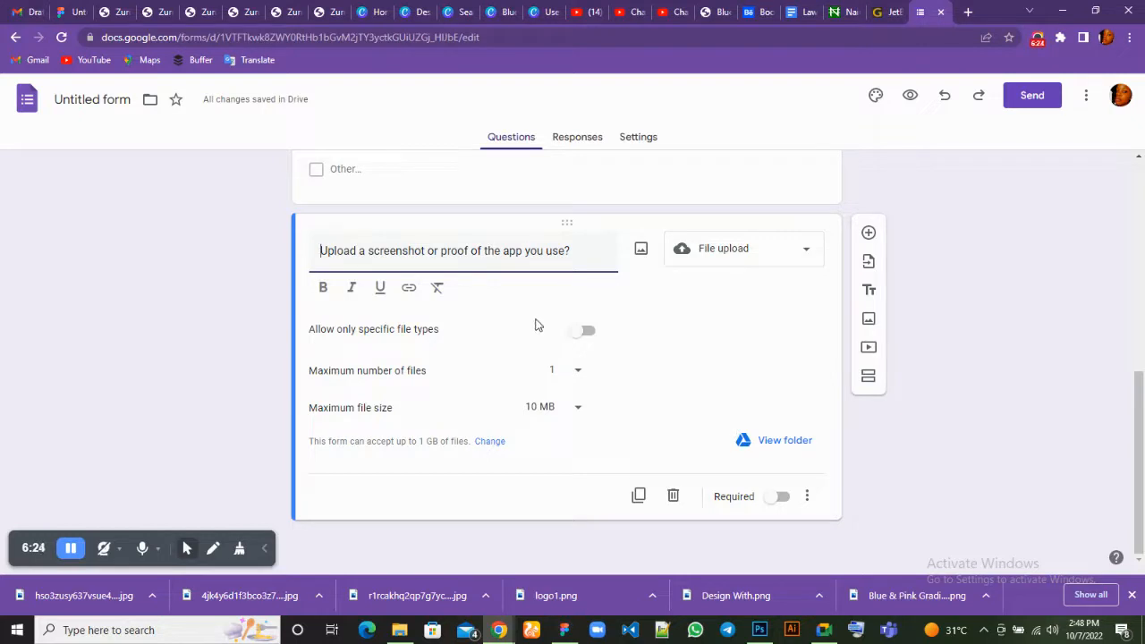
# Select the form's title section and start inserting an image below it
pyautogui.scroll(6, 506, 447)
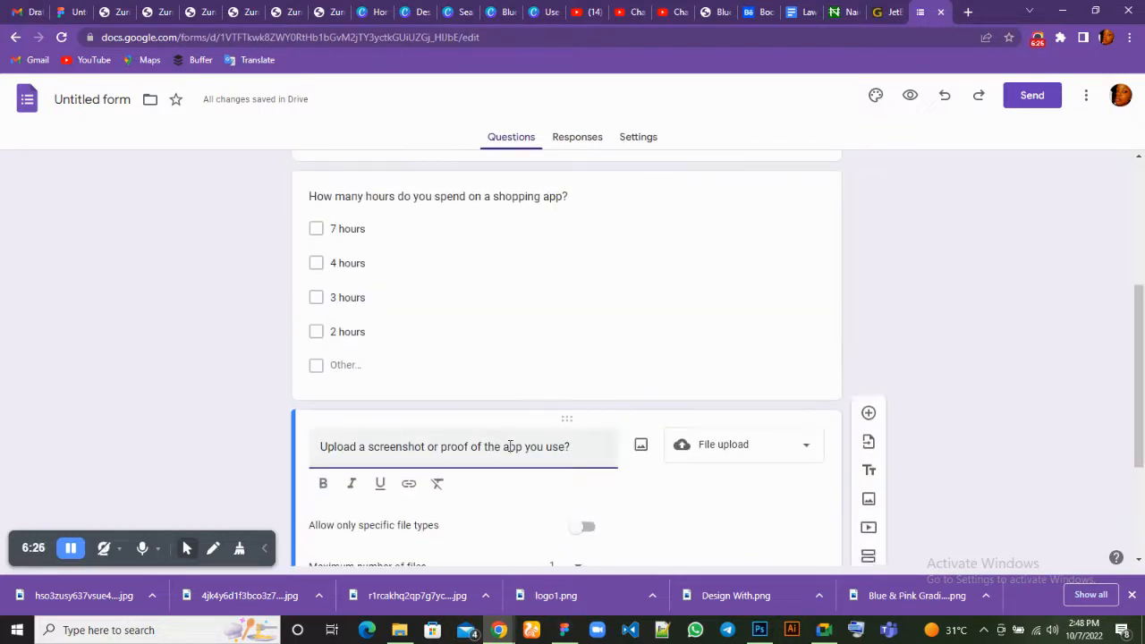
pyautogui.scroll(-2, 508, 451)
pyautogui.scroll(2, 508, 450)
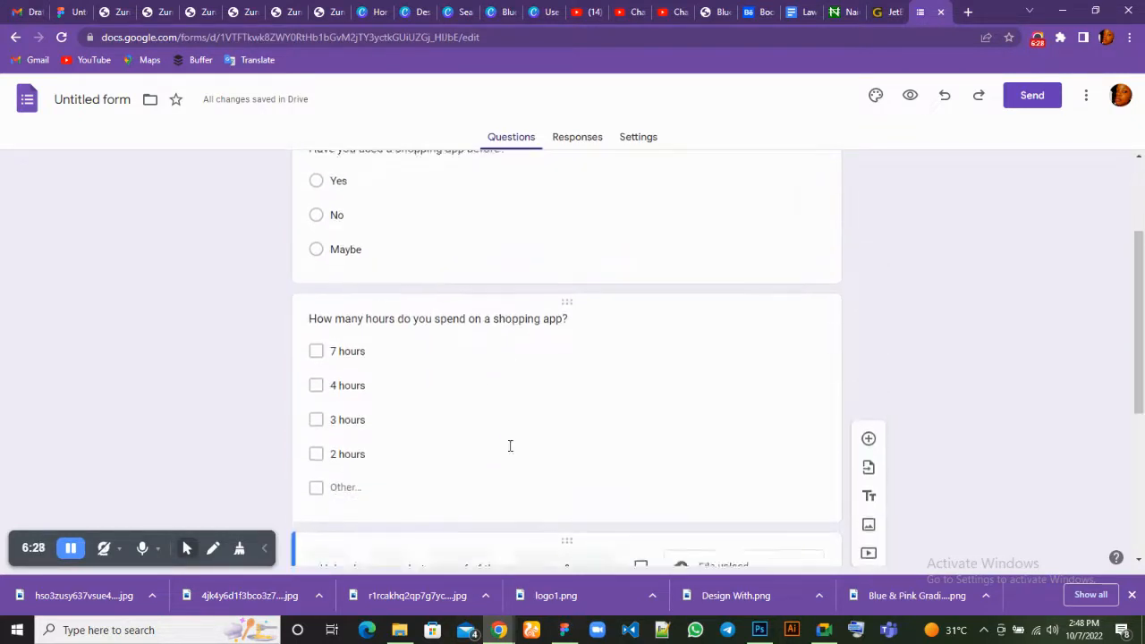
pyautogui.scroll(-4, 508, 450)
pyautogui.scroll(4, 509, 450)
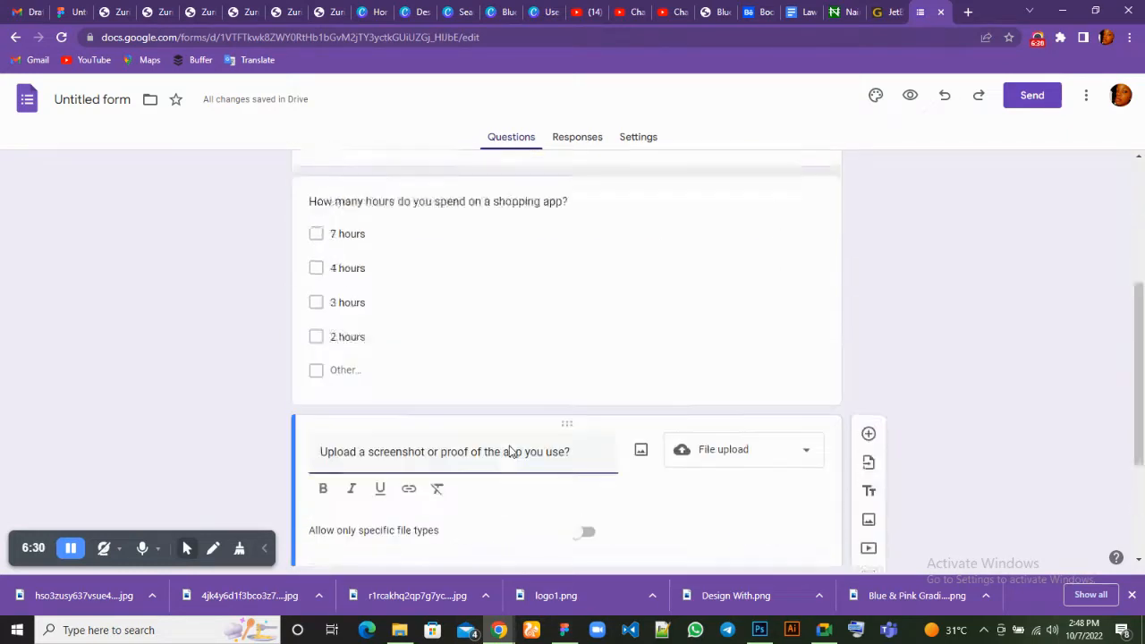
pyautogui.click(714, 181)
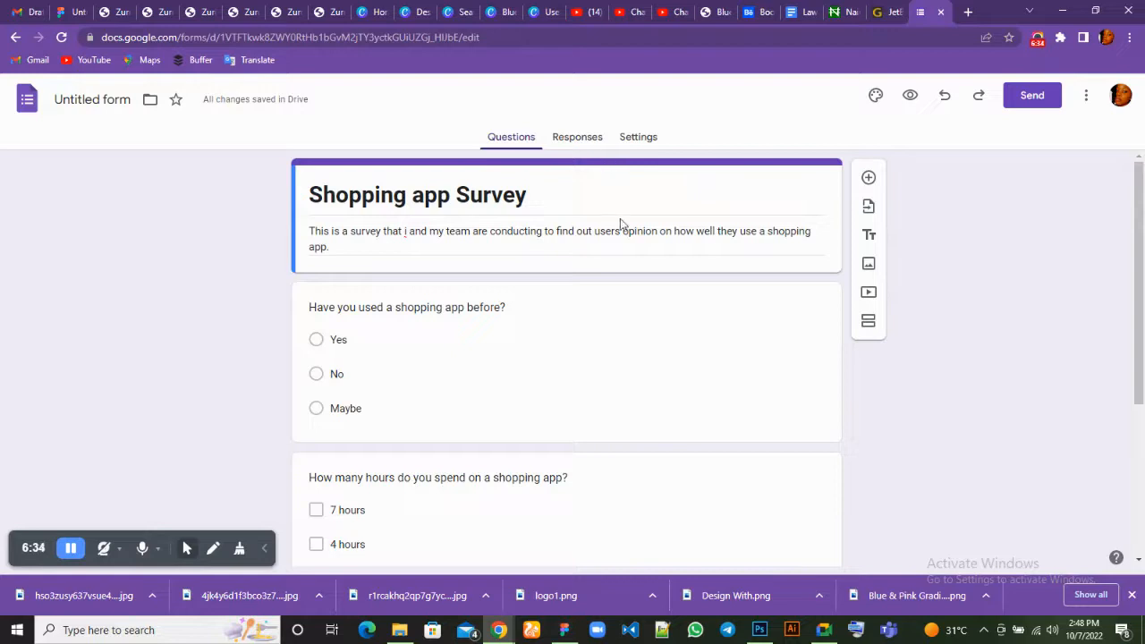
pyautogui.click(868, 264)
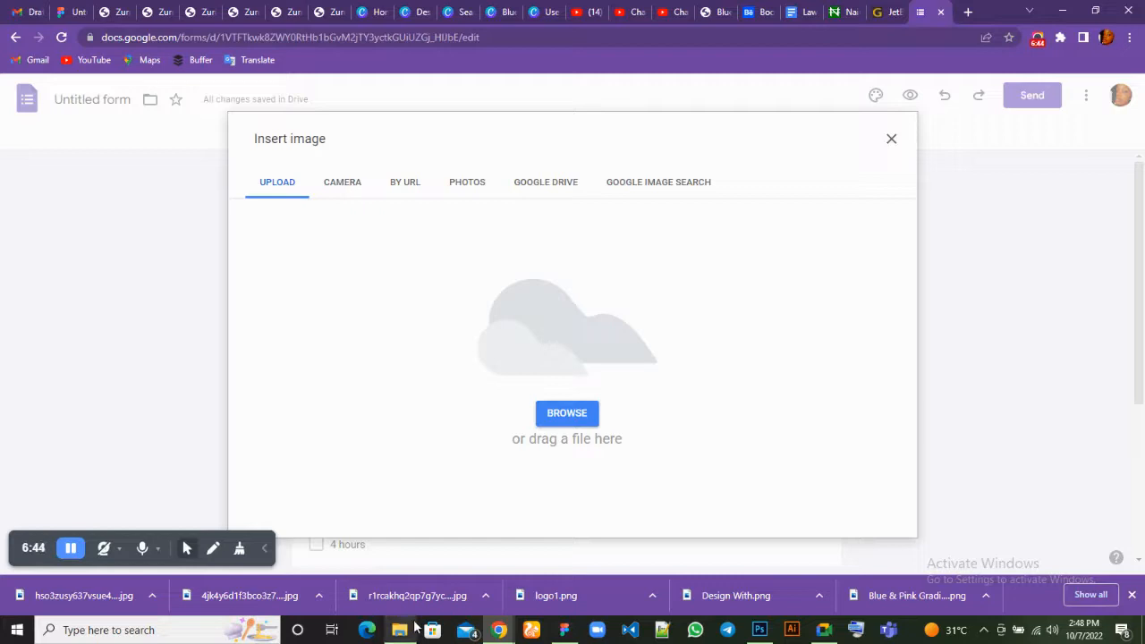
# Switch to the Downloads folder in File Explorer and try to transfer the "Design With" image into the form's image upload
pyautogui.moveTo(407, 628)
pyautogui.moveTo(405, 581)
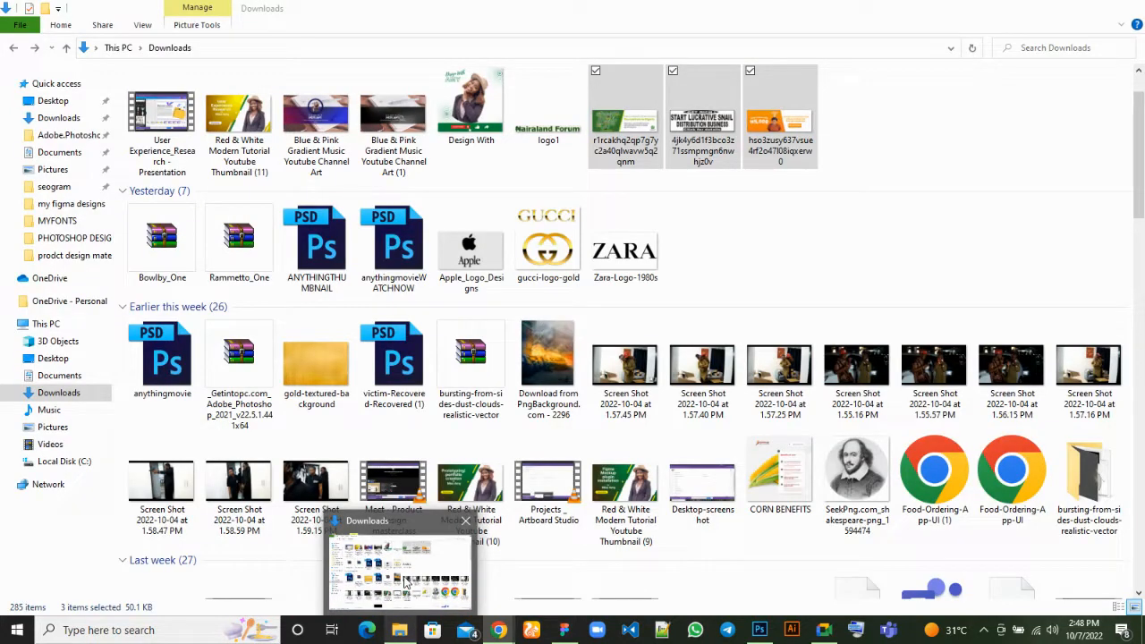
pyautogui.click(405, 582)
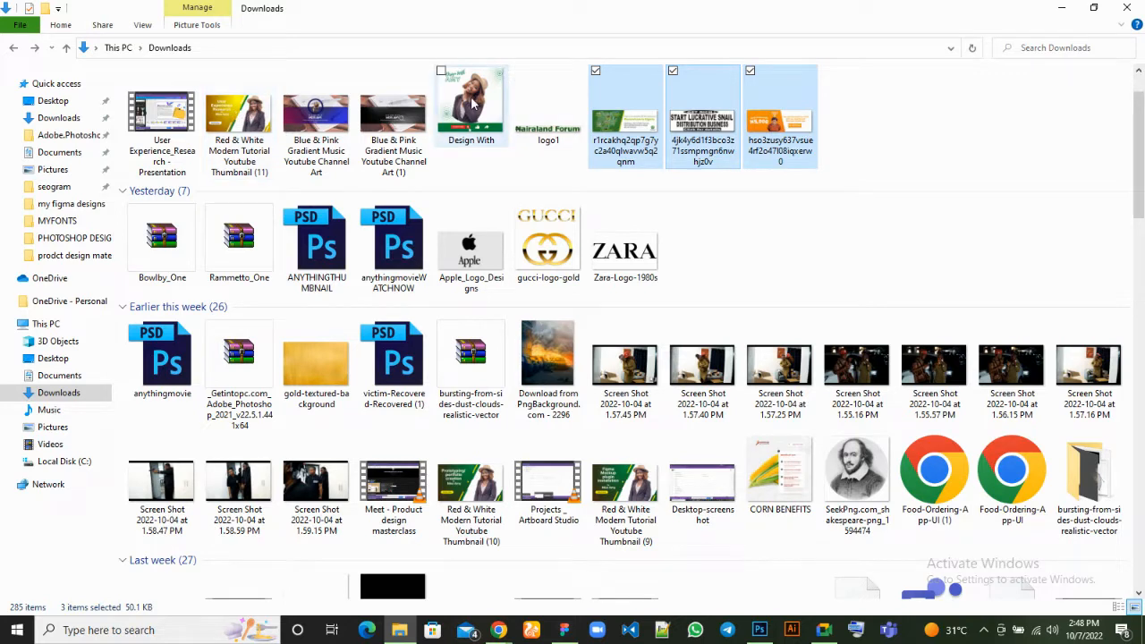
pyautogui.moveTo(474, 104); pyautogui.dragTo(472, 630)
pyautogui.moveTo(576, 638); pyautogui.dragTo(411, 631)
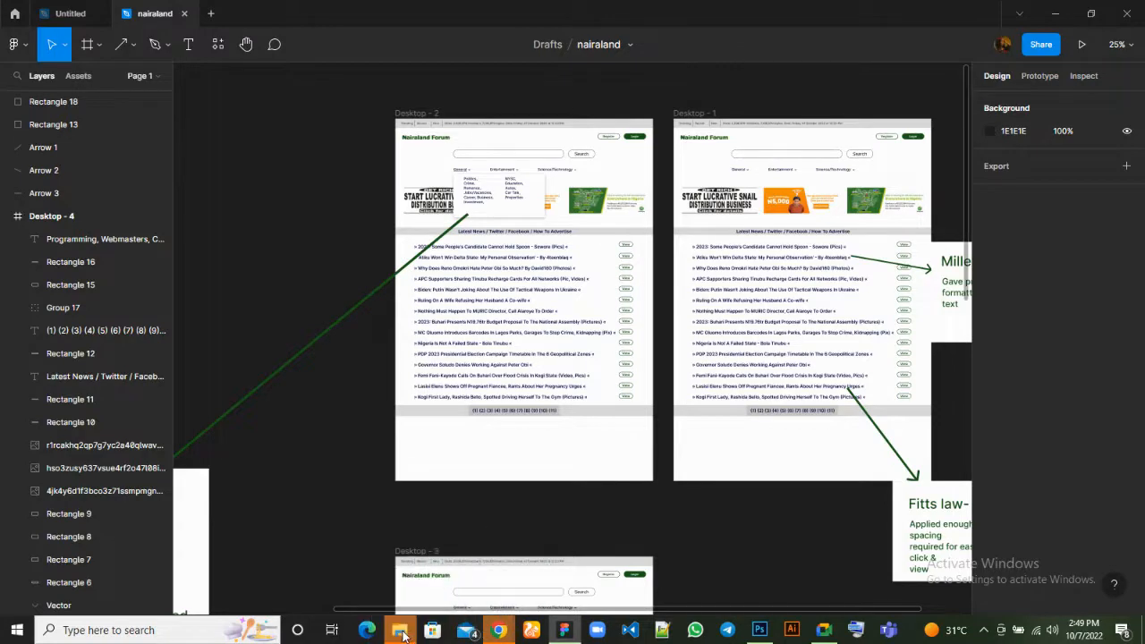
pyautogui.moveTo(499, 635)
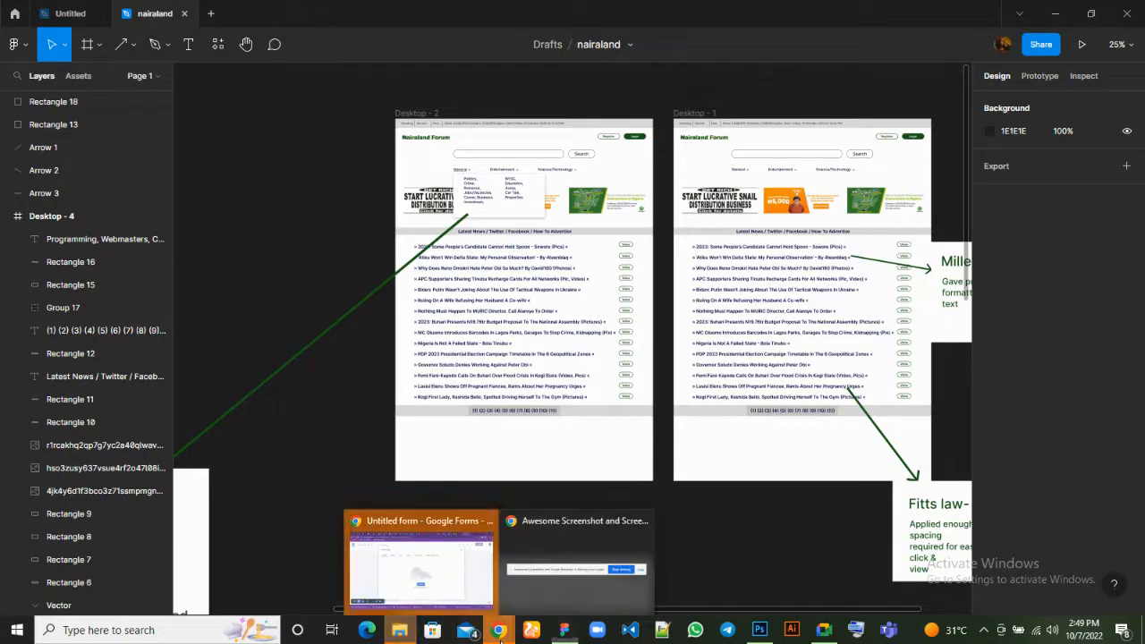
pyautogui.click(440, 589)
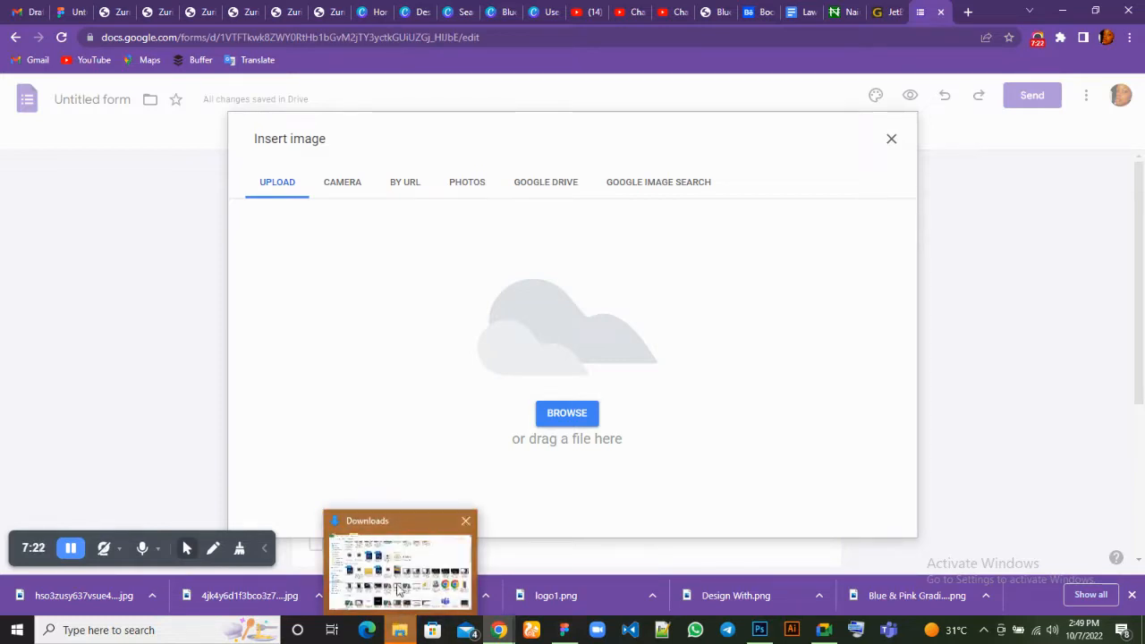
# Browse to the Downloads folder and upload the "Design With" image to the form
pyautogui.click(564, 413)
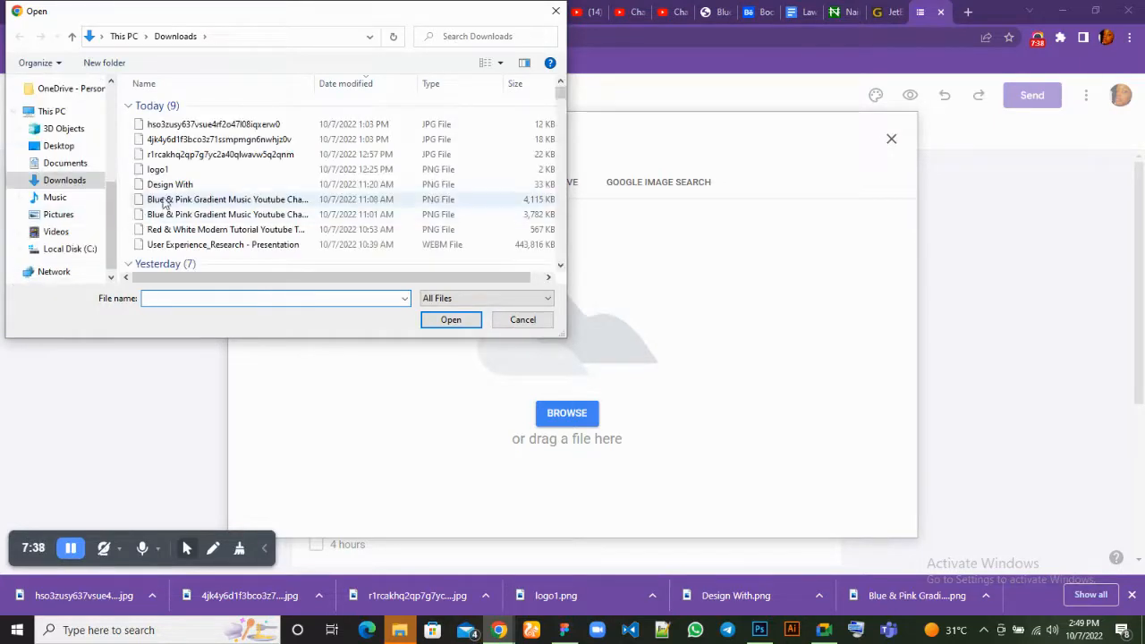
pyautogui.click(185, 188)
pyautogui.click(451, 322)
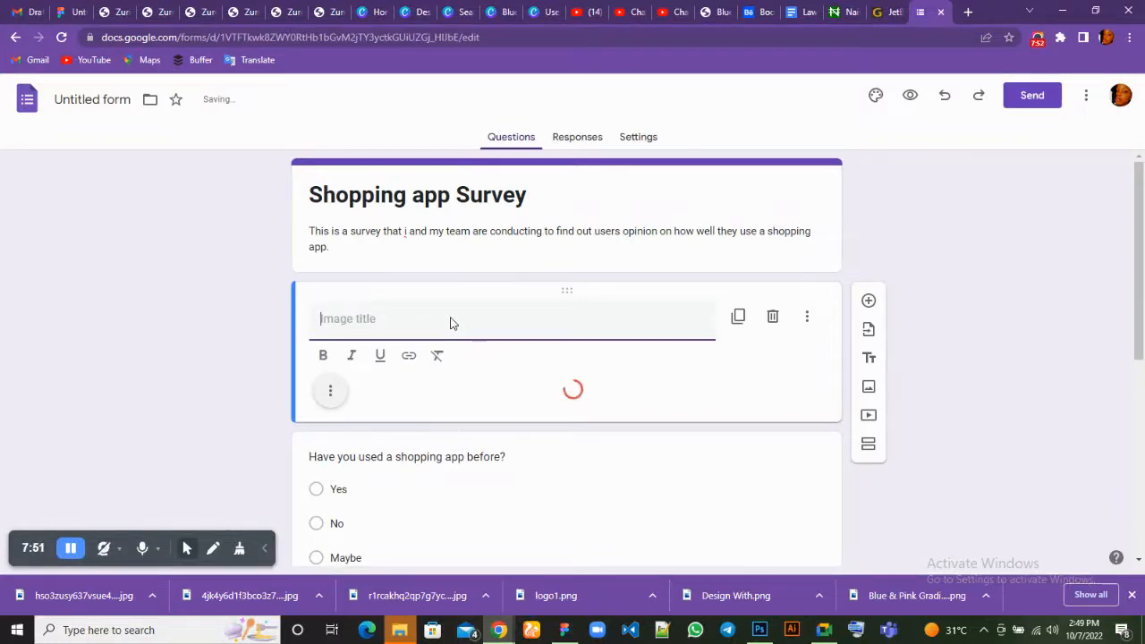
# Open the form's theme settings and review the header, question and text styles and the color options
pyautogui.click(71, 547)
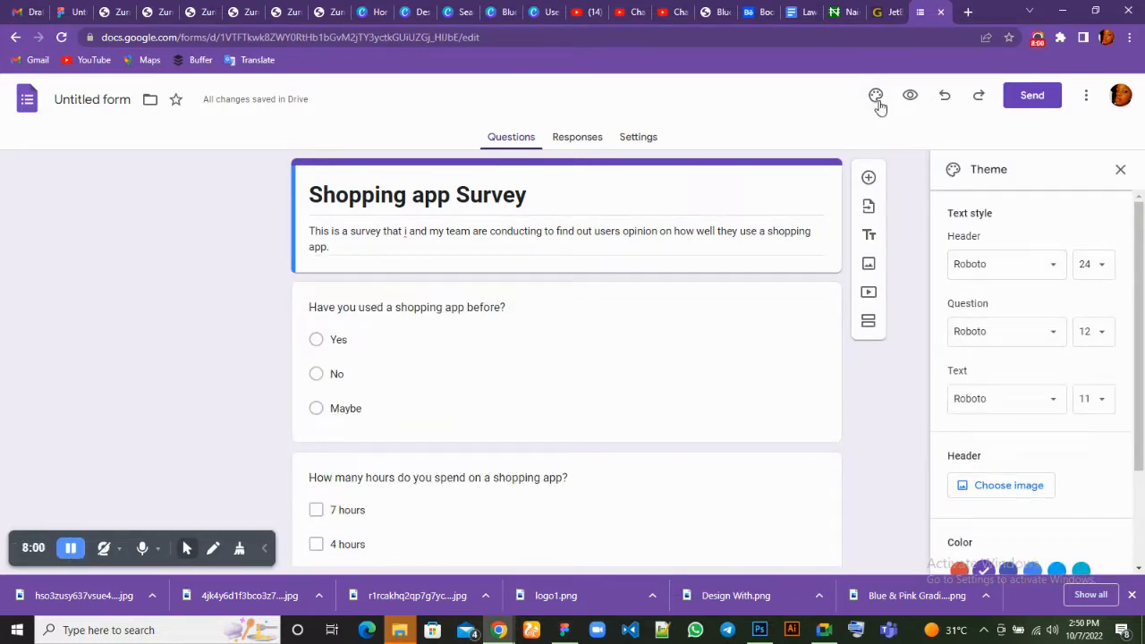
pyautogui.click(1122, 171)
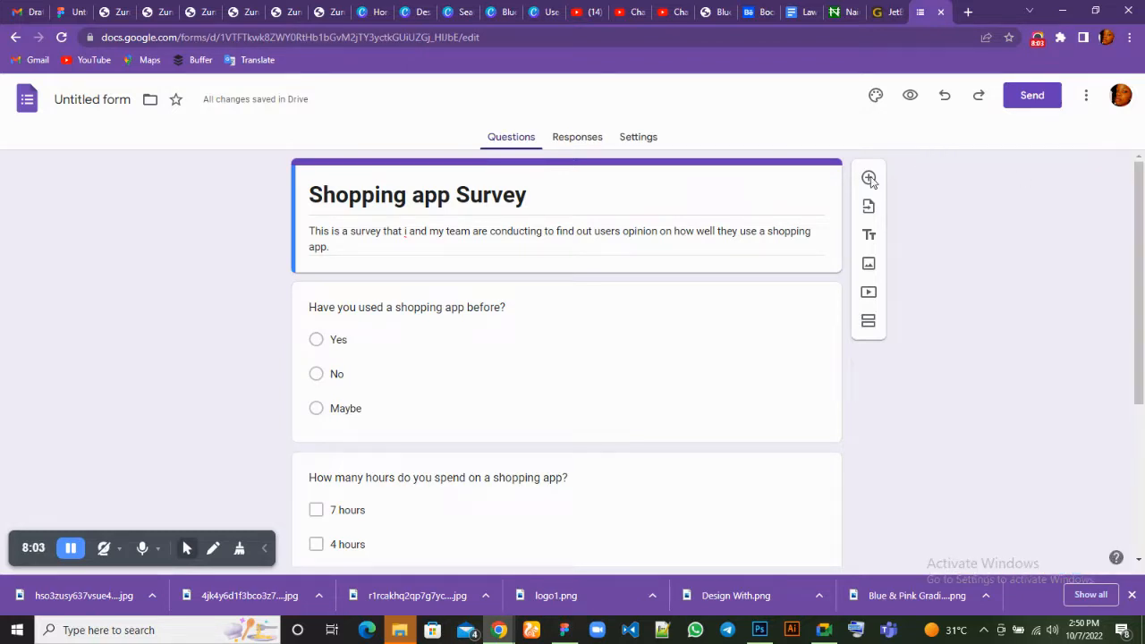
pyautogui.click(875, 96)
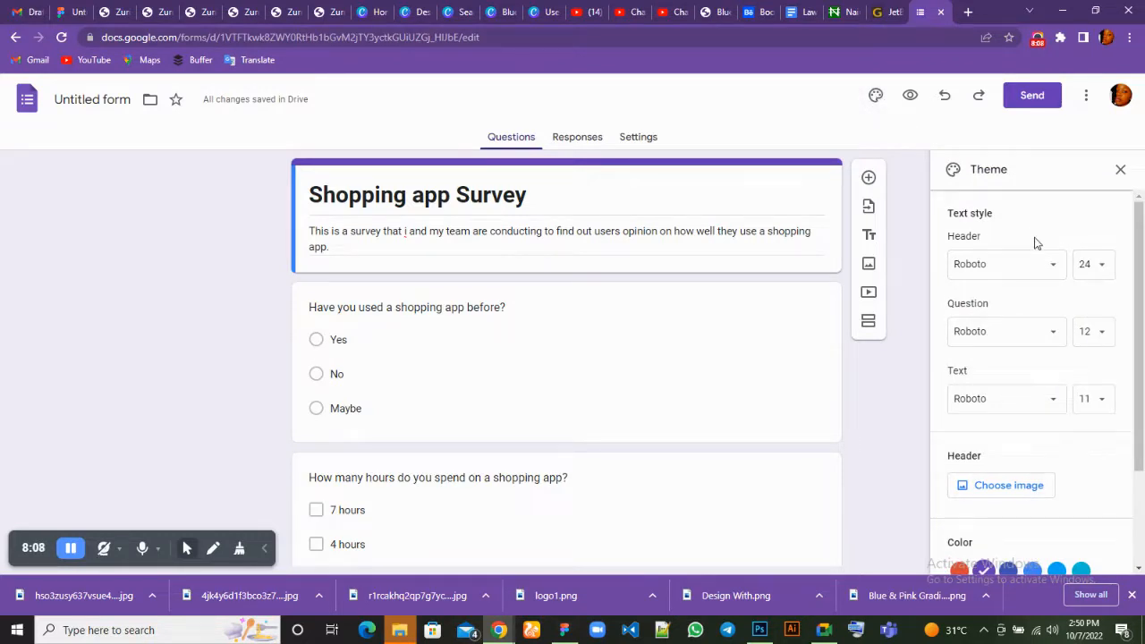
pyautogui.scroll(-1, 1035, 244)
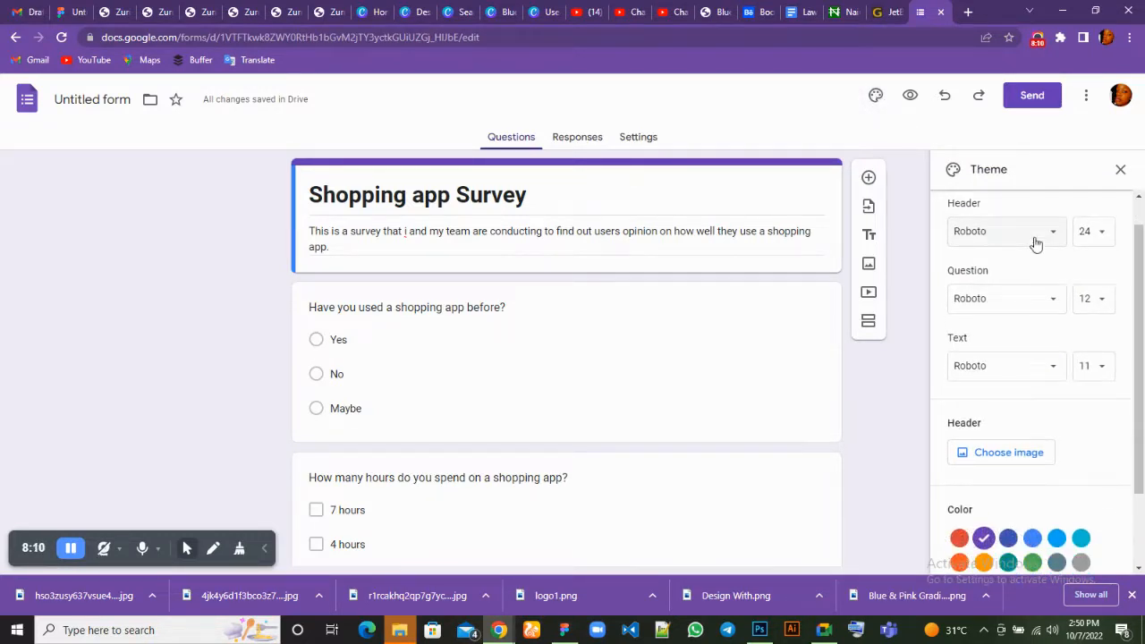
pyautogui.scroll(-1, 1036, 243)
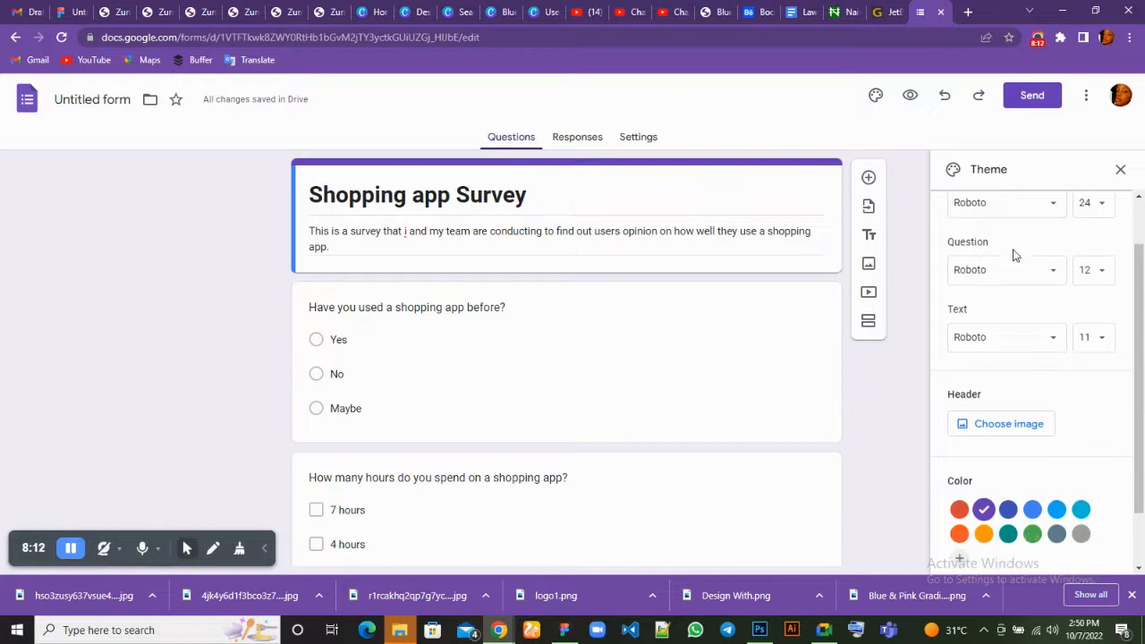
pyautogui.scroll(2, 984, 214)
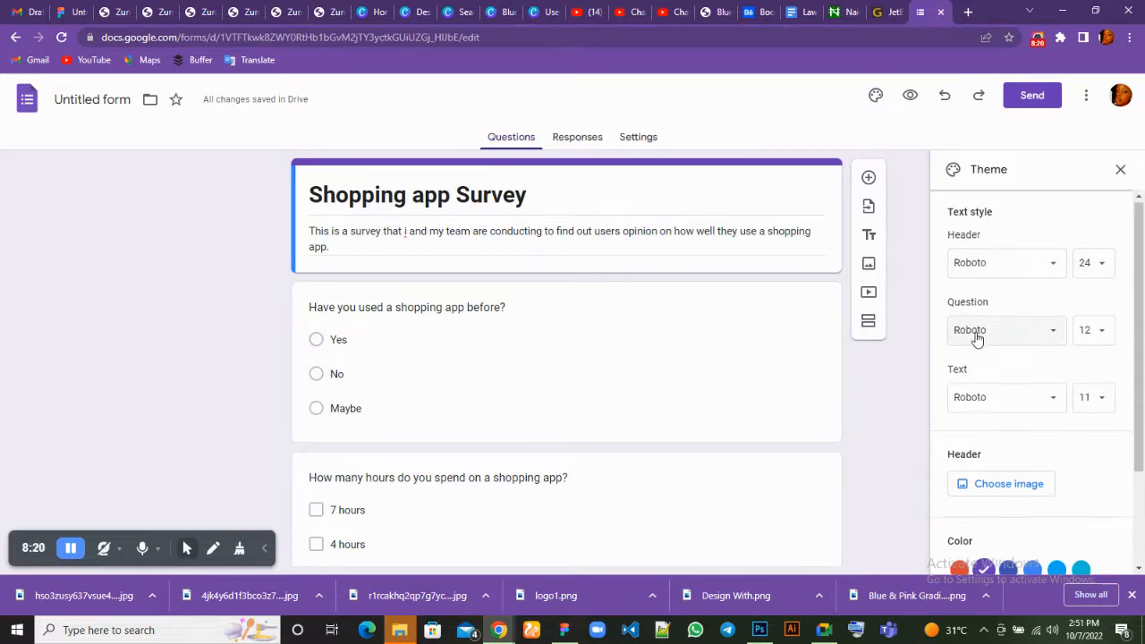
pyautogui.scroll(-2, 976, 335)
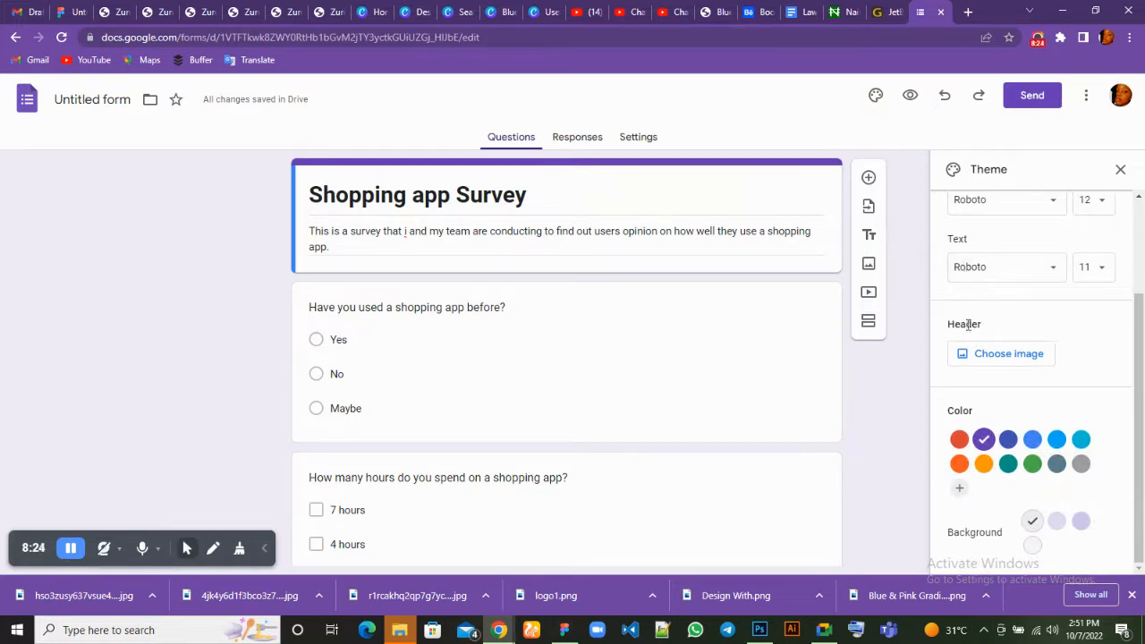
# Upload the "Design With" image from Downloads as the form's header, cropped to the strip along the image's upper edge
pyautogui.click(964, 357)
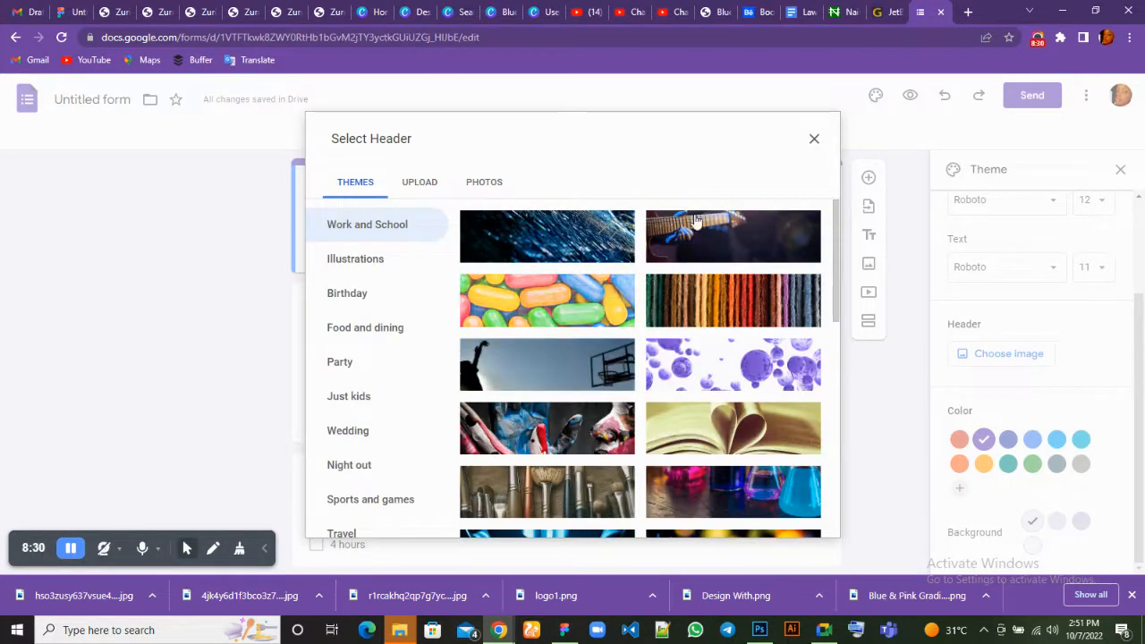
pyautogui.scroll(-10, 733, 398)
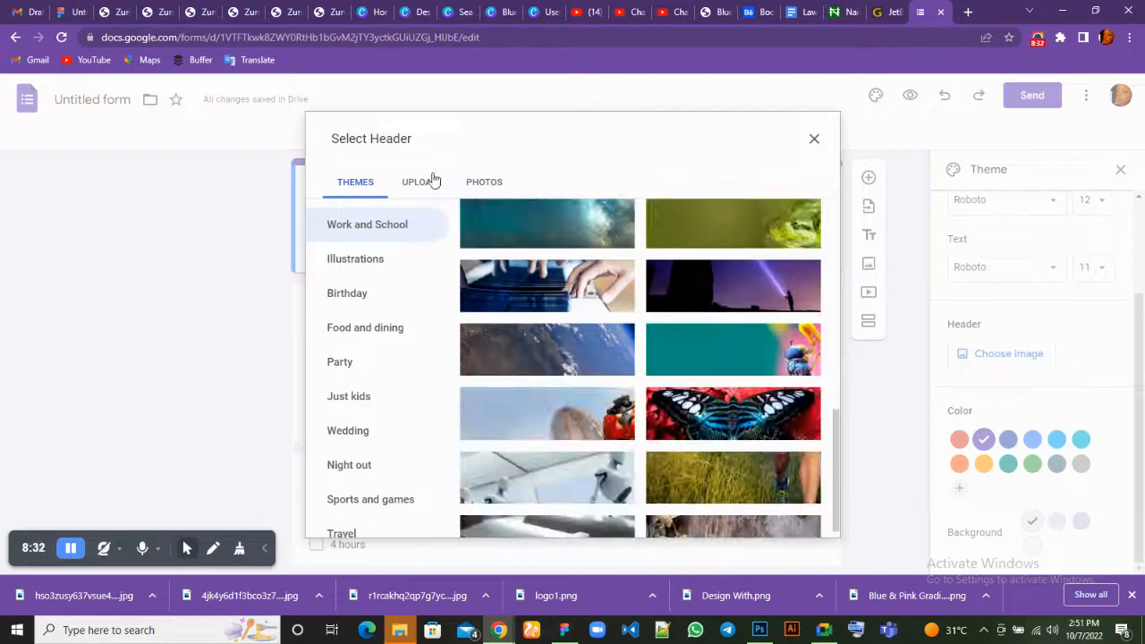
pyautogui.click(432, 183)
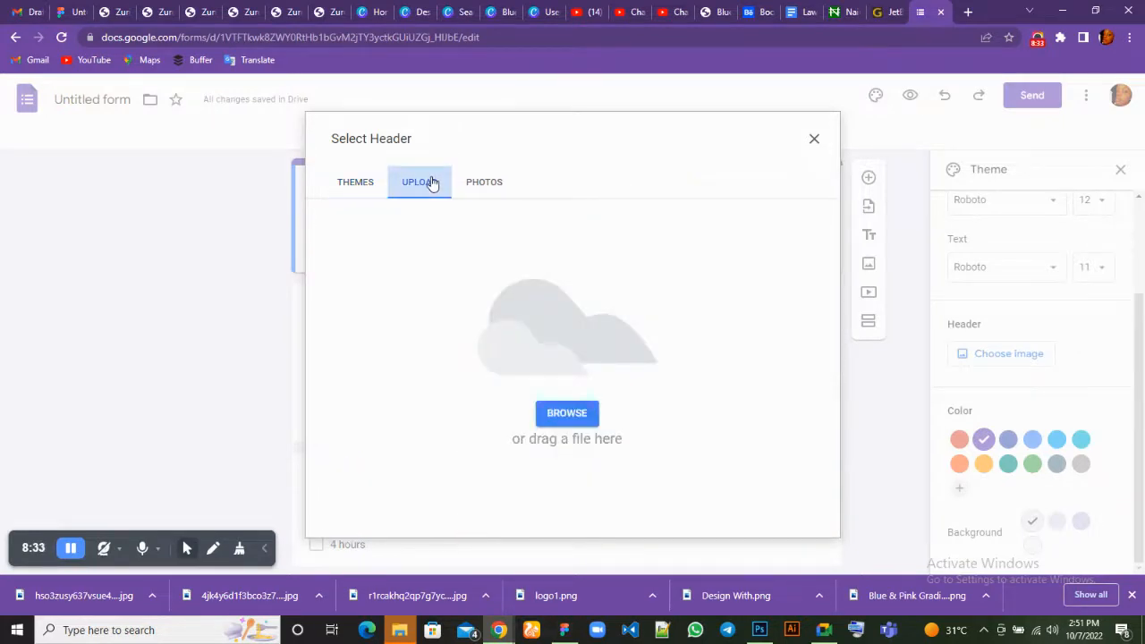
pyautogui.click(568, 417)
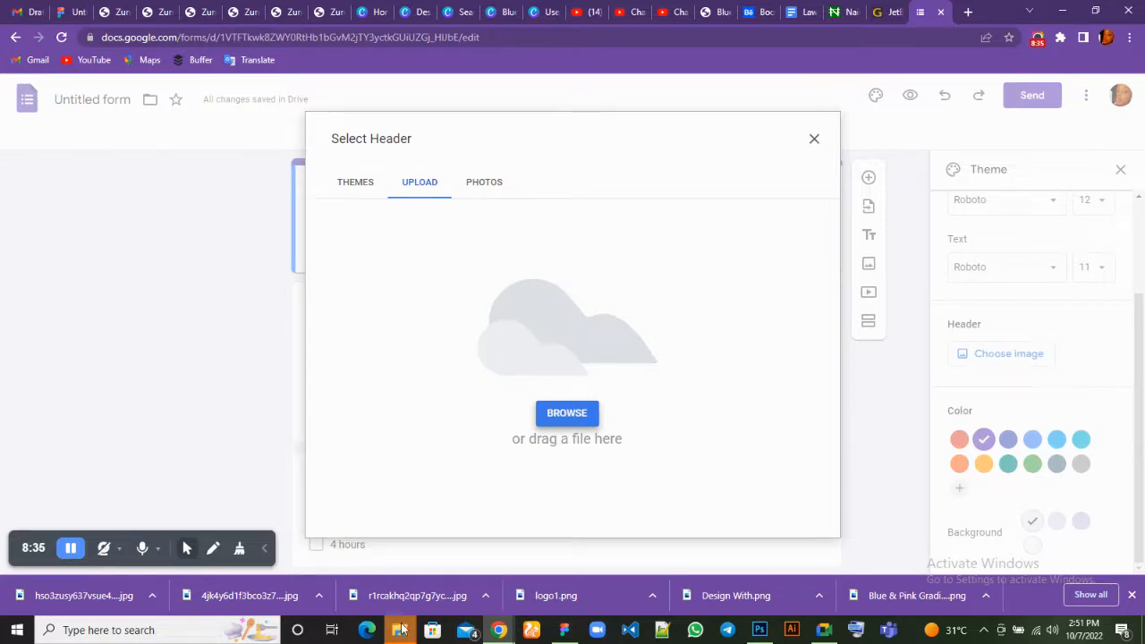
pyautogui.moveTo(401, 630)
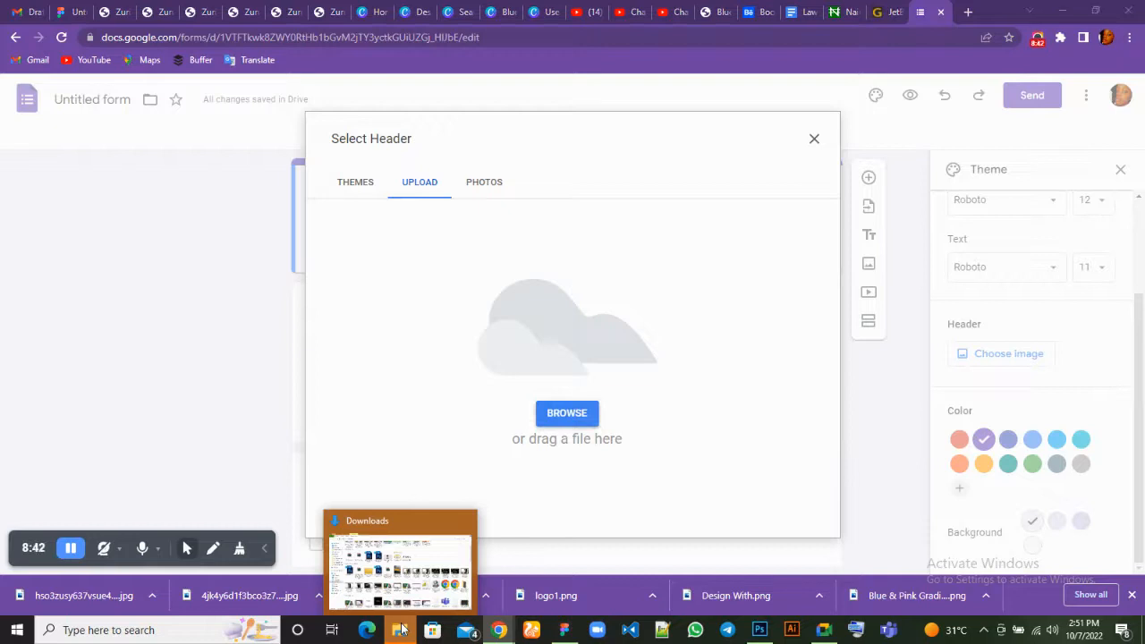
pyautogui.moveTo(396, 579)
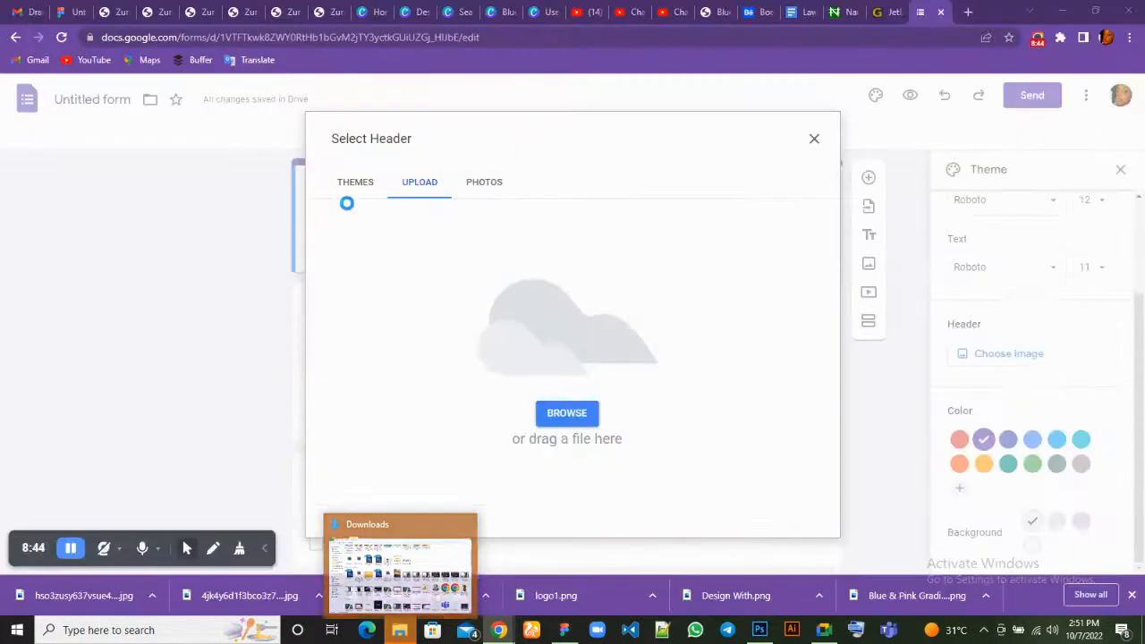
pyautogui.click(597, 445)
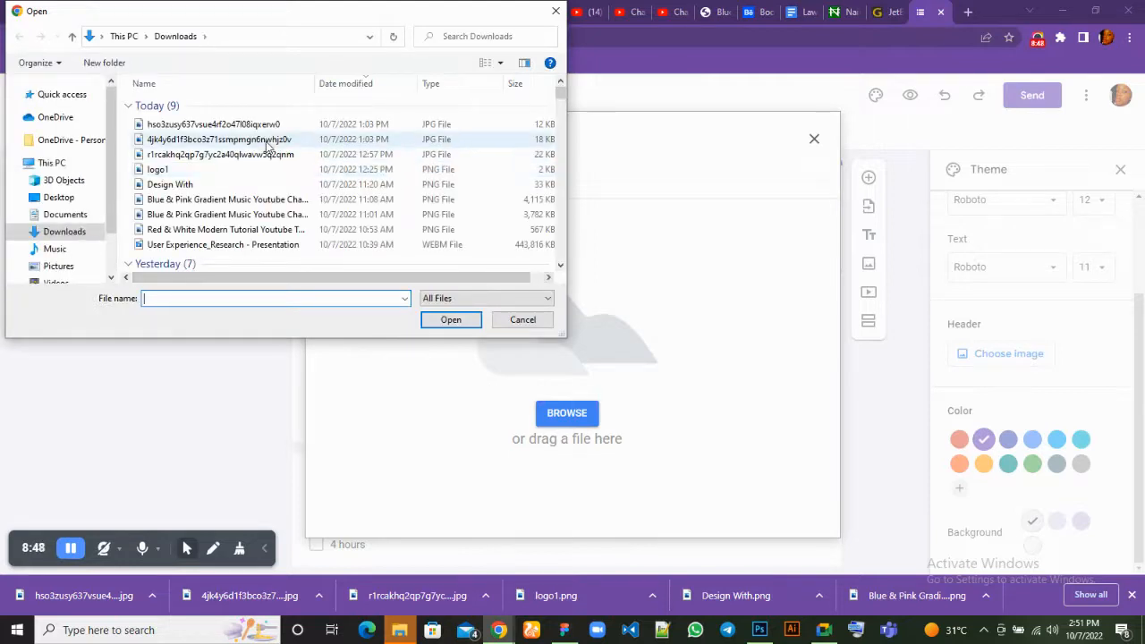
pyautogui.click(240, 188)
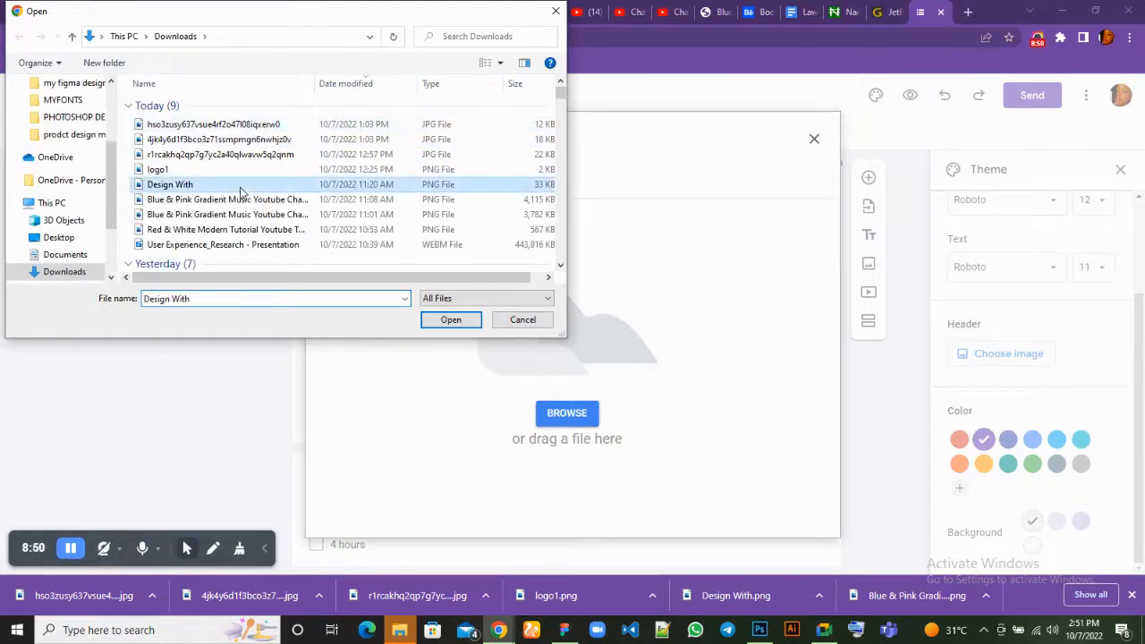
pyautogui.click(451, 320)
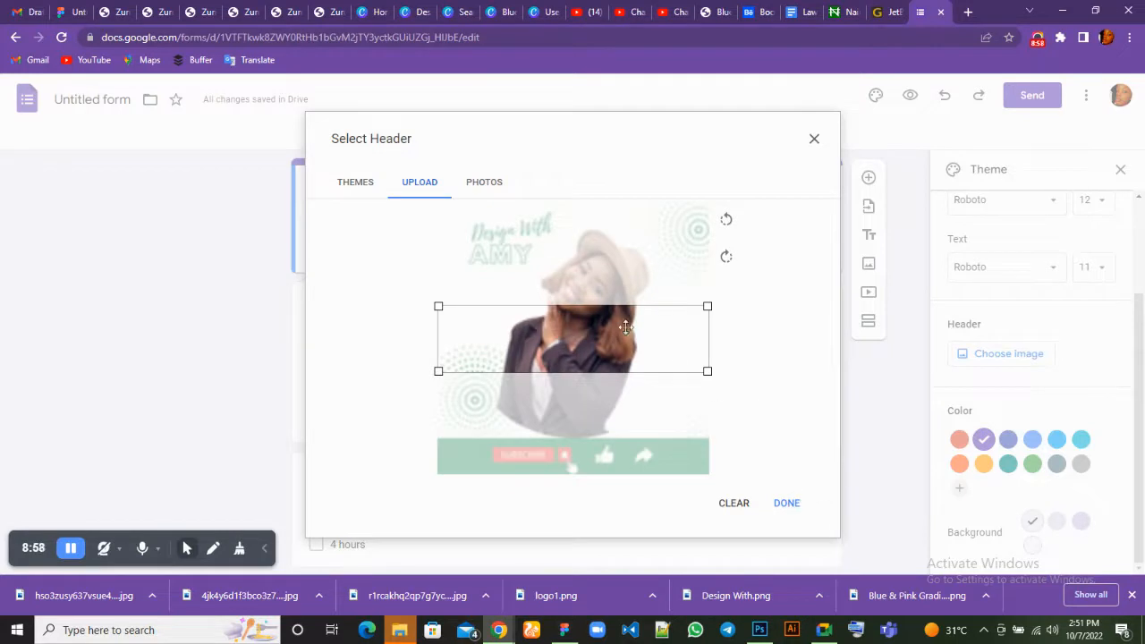
pyautogui.moveTo(625, 326); pyautogui.dragTo(605, 229)
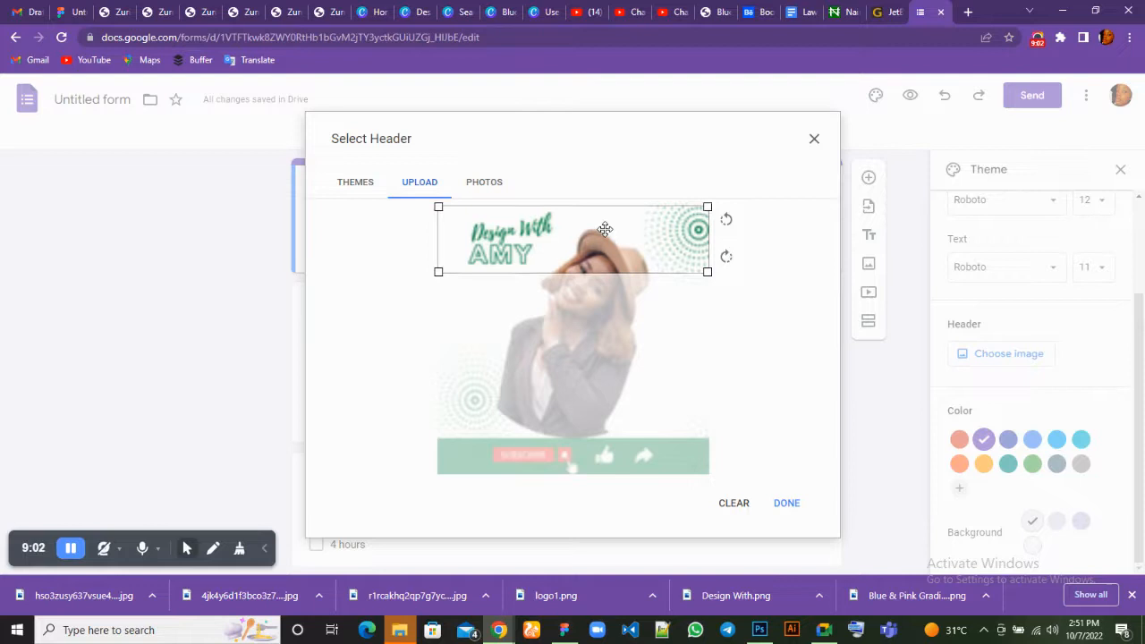
pyautogui.click(791, 511)
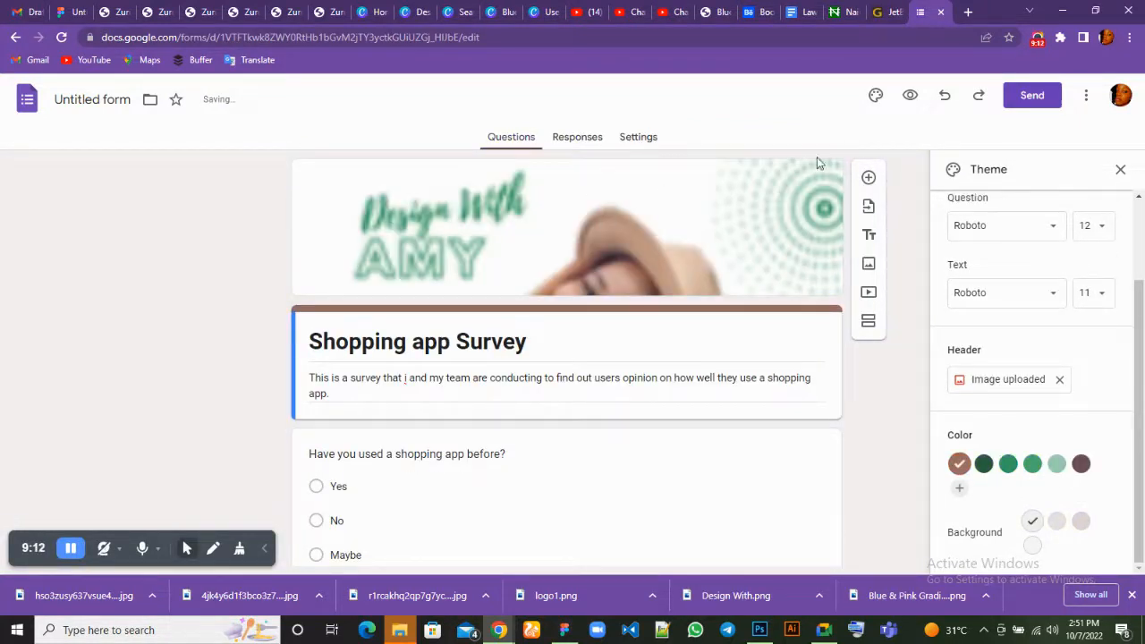
# Set the form's theme color to the dark green swatch and check it across the questions
pyautogui.scroll(-3, 728, 372)
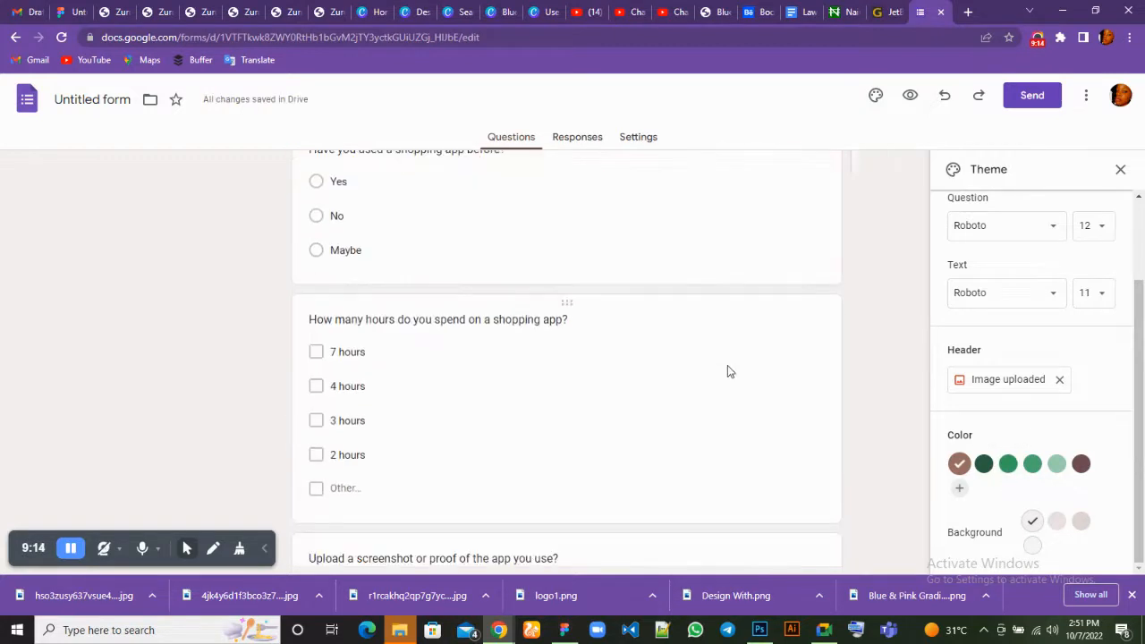
pyautogui.scroll(-1, 727, 365)
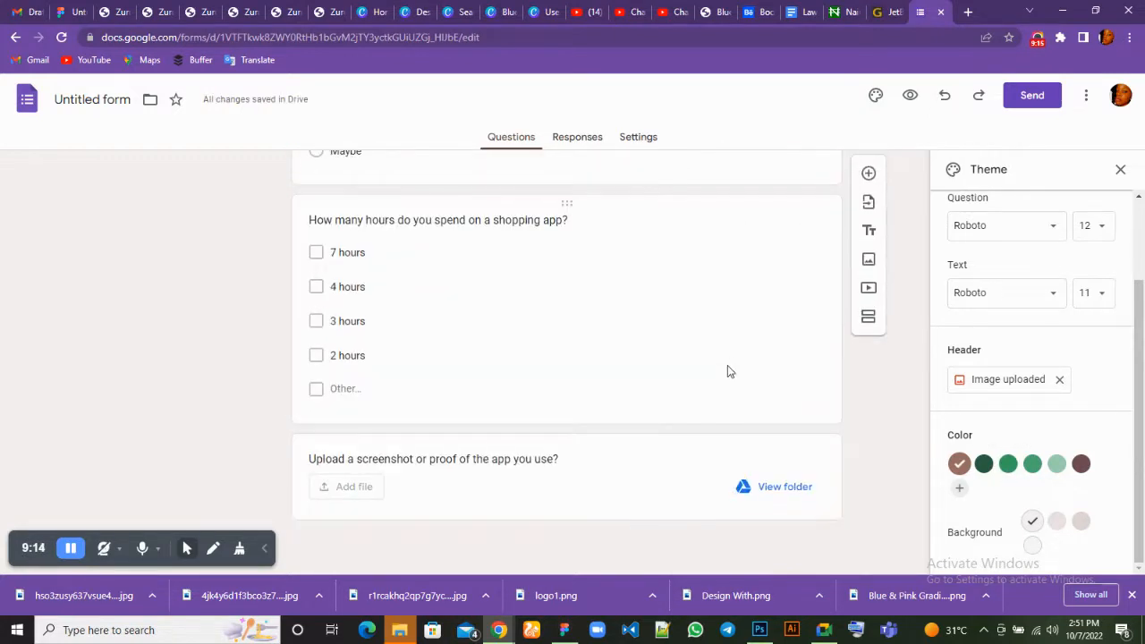
pyautogui.click(983, 465)
pyautogui.scroll(4, 705, 271)
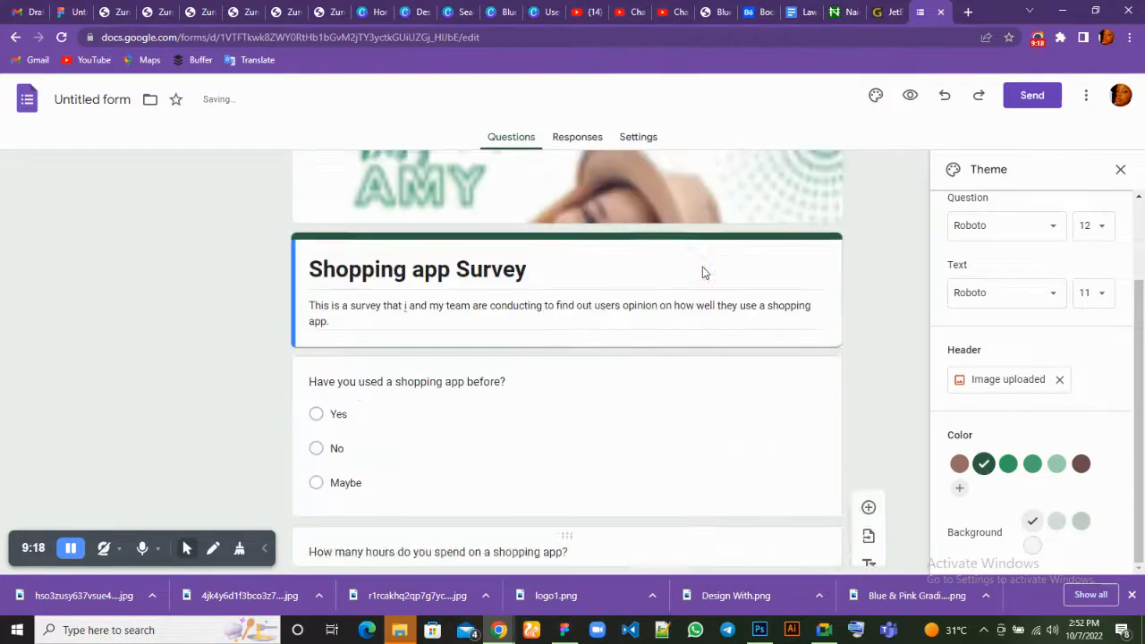
pyautogui.scroll(1, 702, 267)
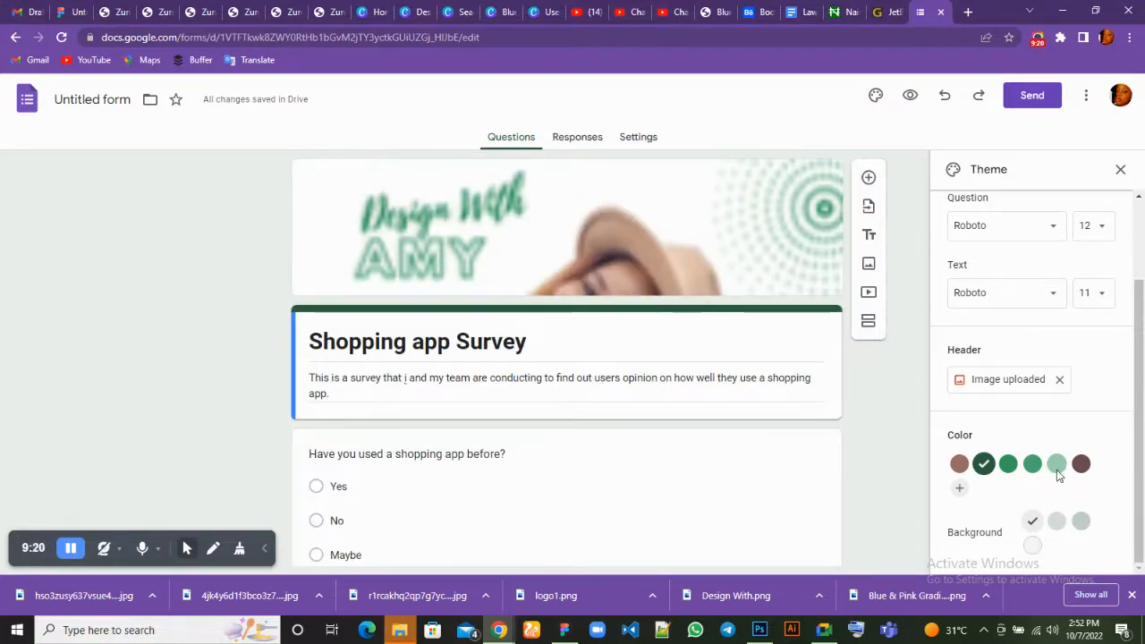
# Set the form's background to the darkest grey-green shade and close the theme settings
pyautogui.click(1080, 522)
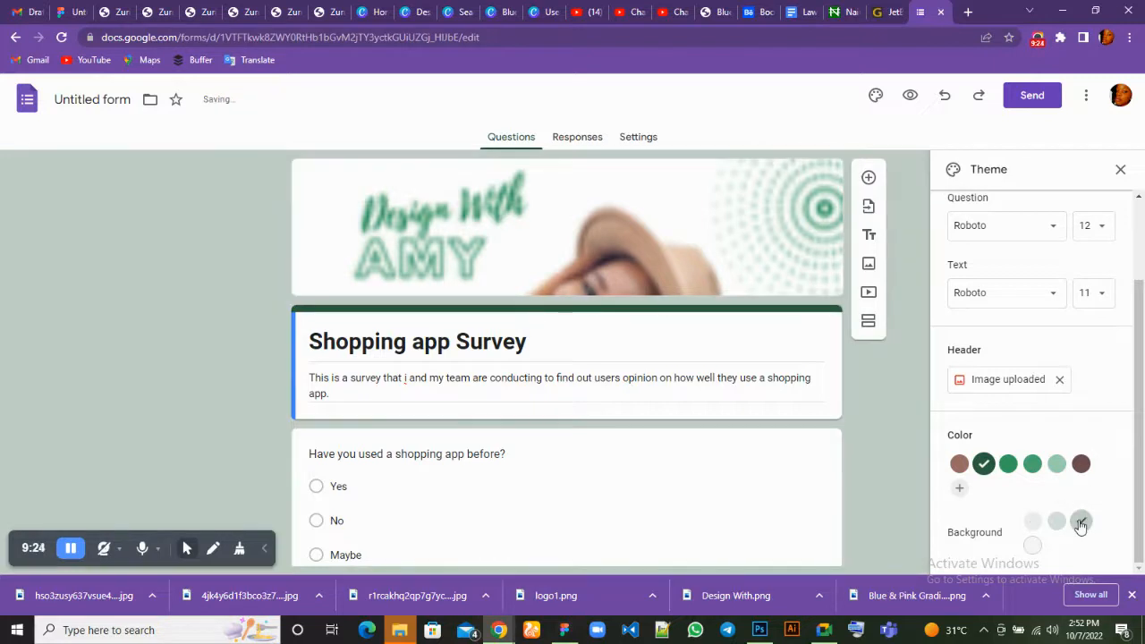
pyautogui.scroll(-5, 813, 429)
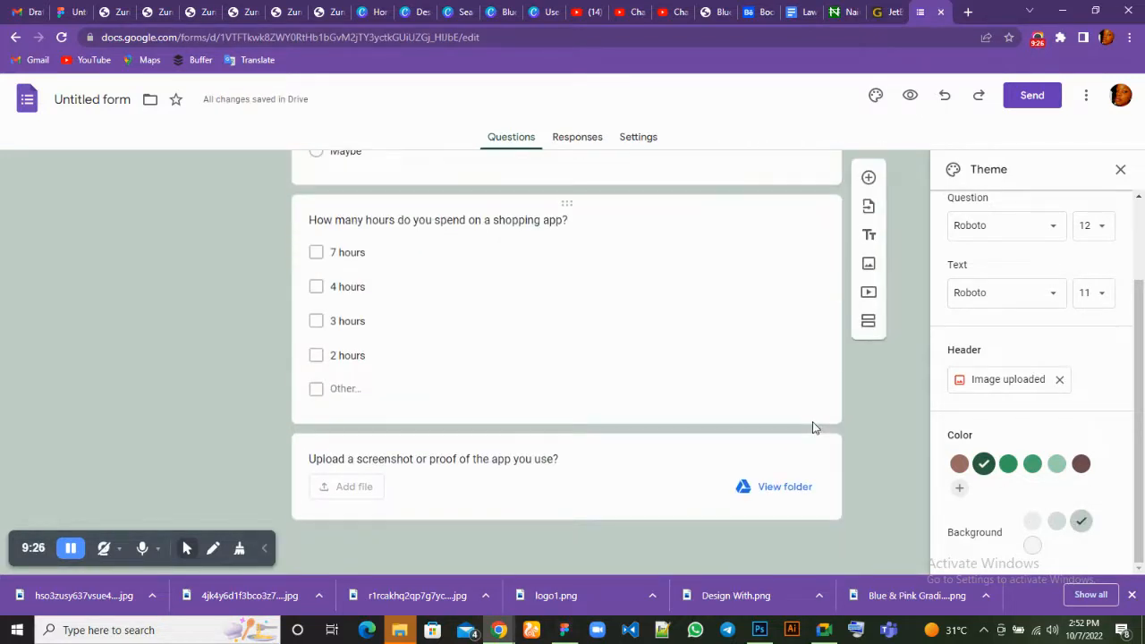
pyautogui.scroll(5, 812, 421)
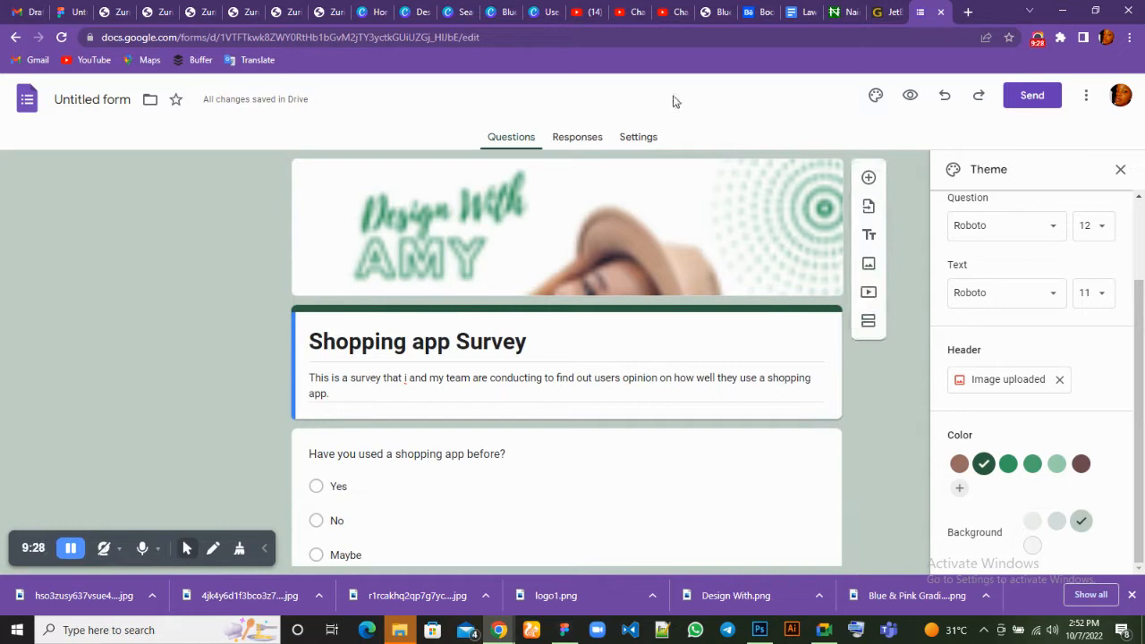
pyautogui.click(1119, 172)
# Preview the survey and look through its questions and the file upload field
pyautogui.scroll(-5, 678, 219)
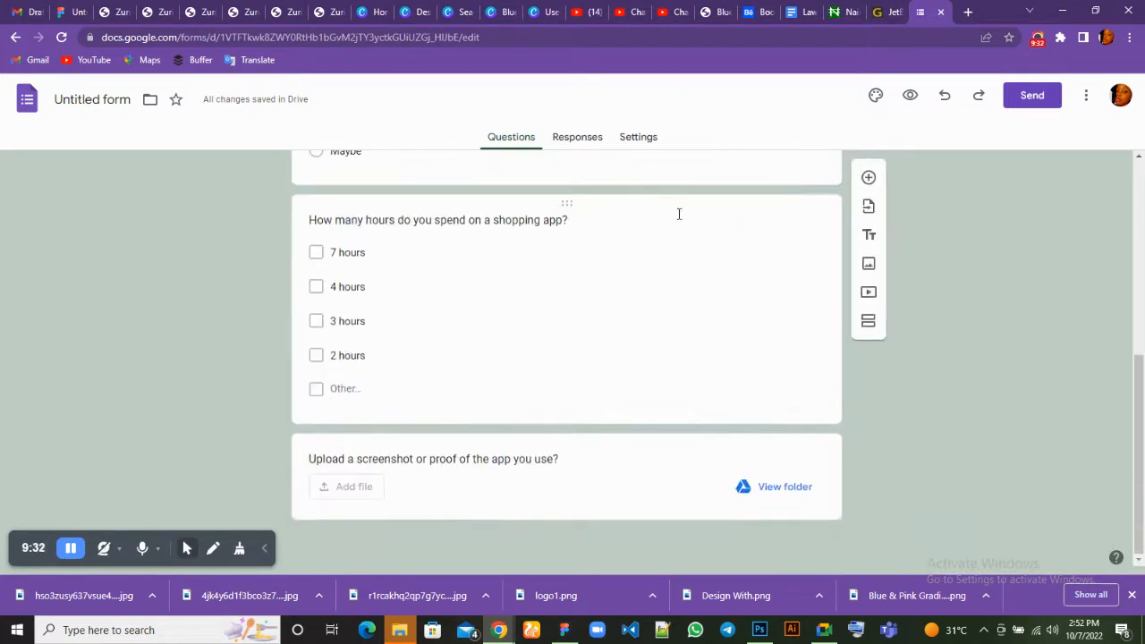
pyautogui.click(909, 99)
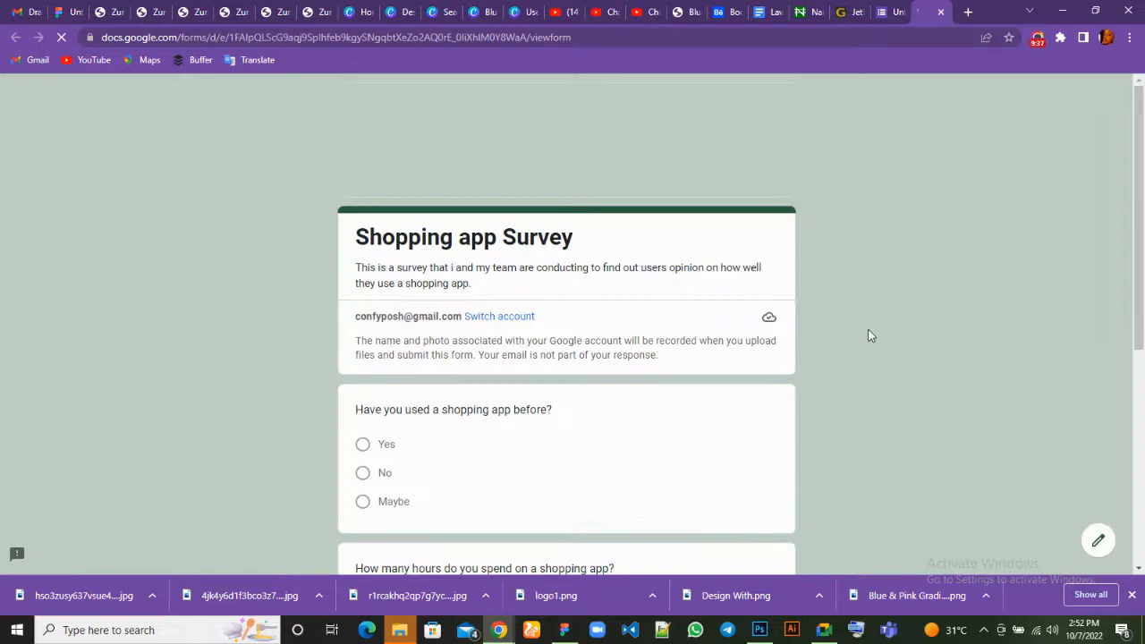
pyautogui.scroll(-5, 867, 336)
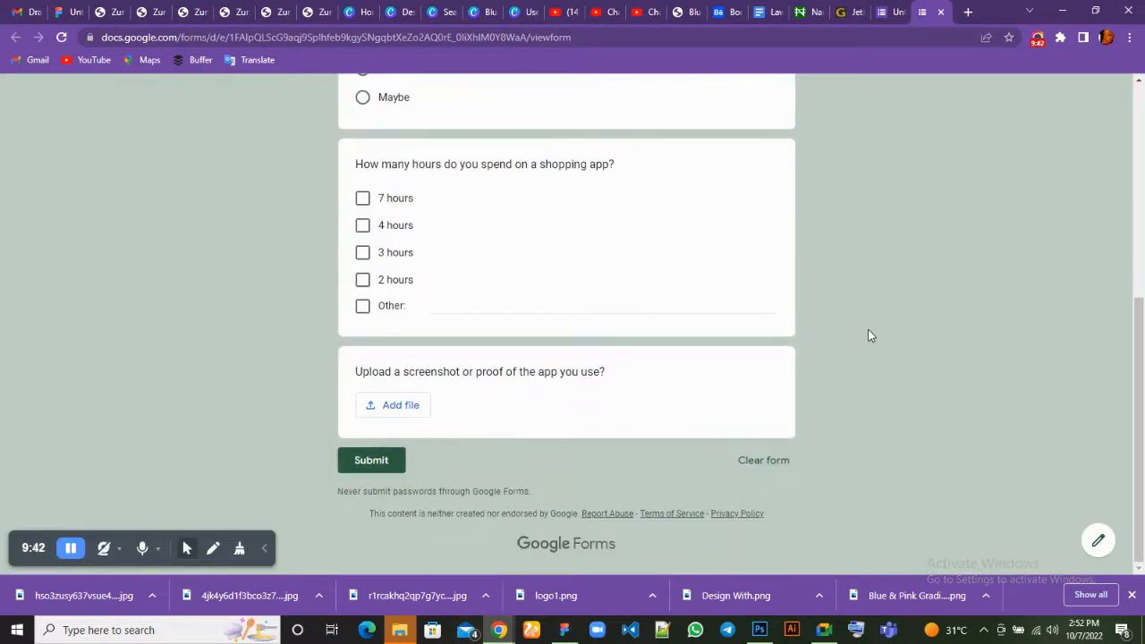
pyautogui.scroll(1, 870, 335)
pyautogui.scroll(-1, 869, 335)
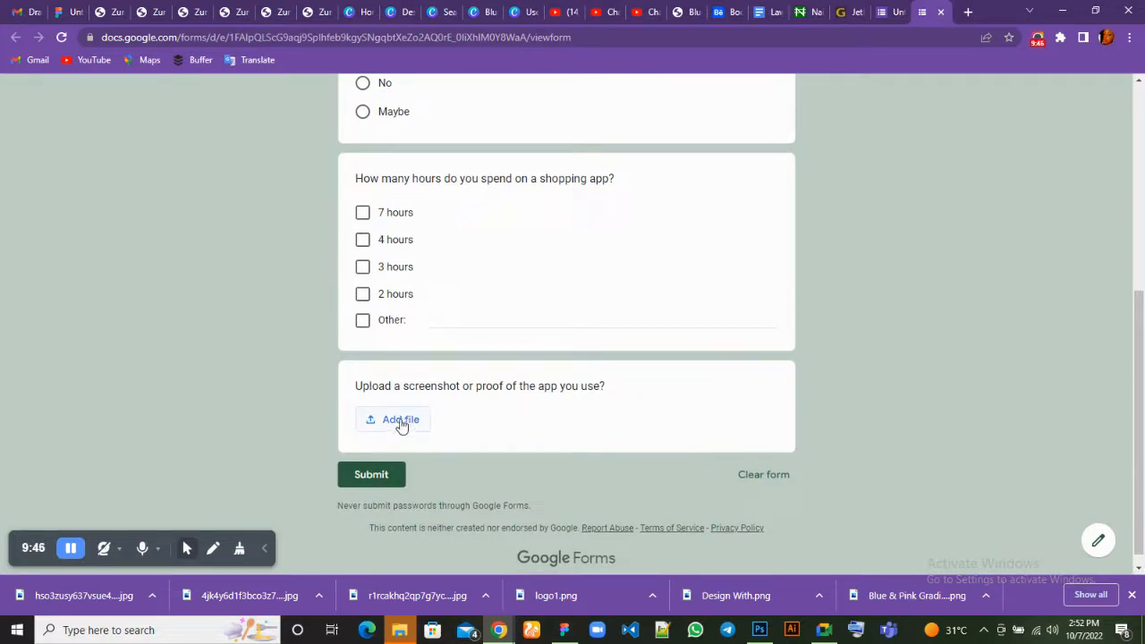
pyautogui.scroll(2, 400, 424)
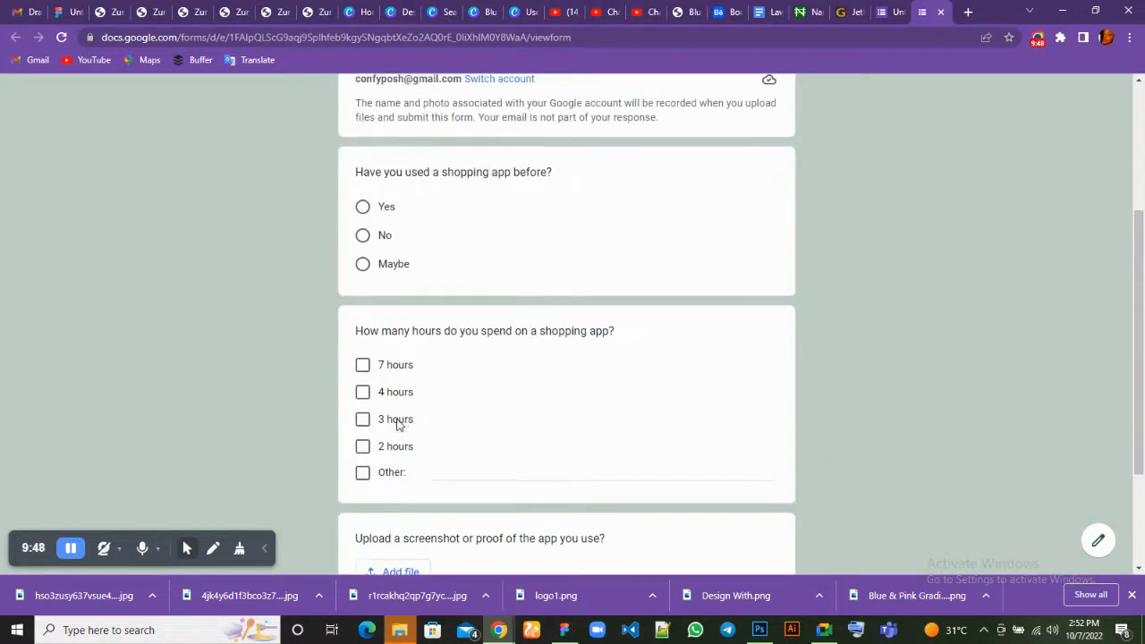
# Test the shopping hours question in the preview by ticking 7 hours and 4 hours, then clearing them
pyautogui.click(363, 367)
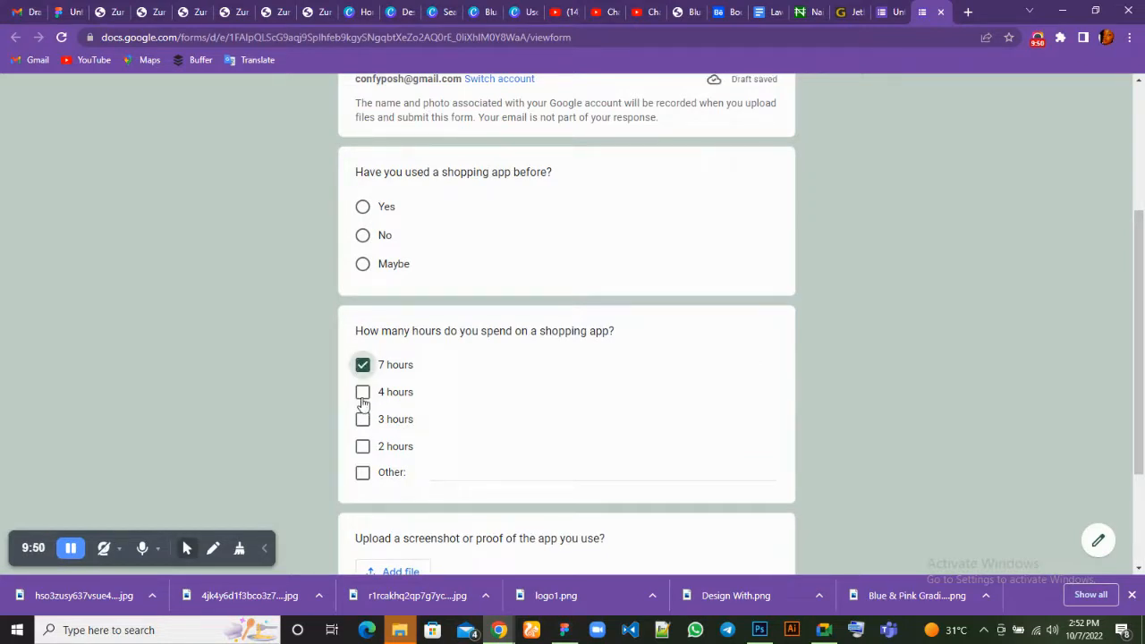
pyautogui.click(362, 394)
pyautogui.click(362, 367)
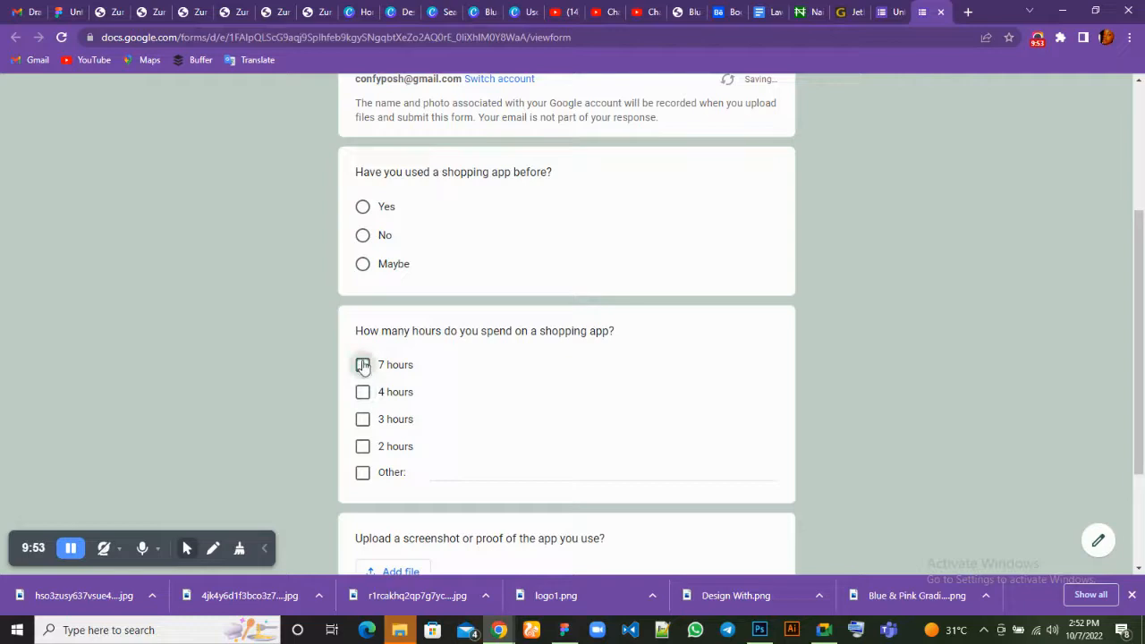
# Try the options of "Have you used a shopping app before?" in the preview, ending with Yes, and review the form
pyautogui.click(363, 267)
pyautogui.click(364, 237)
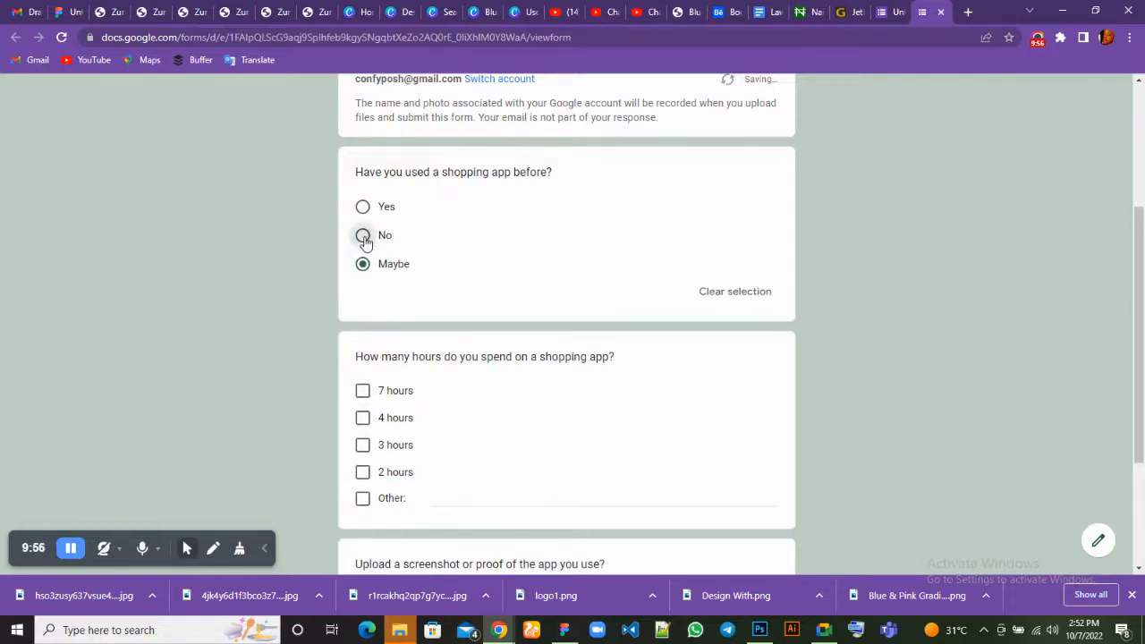
pyautogui.click(363, 207)
pyautogui.scroll(2, 477, 243)
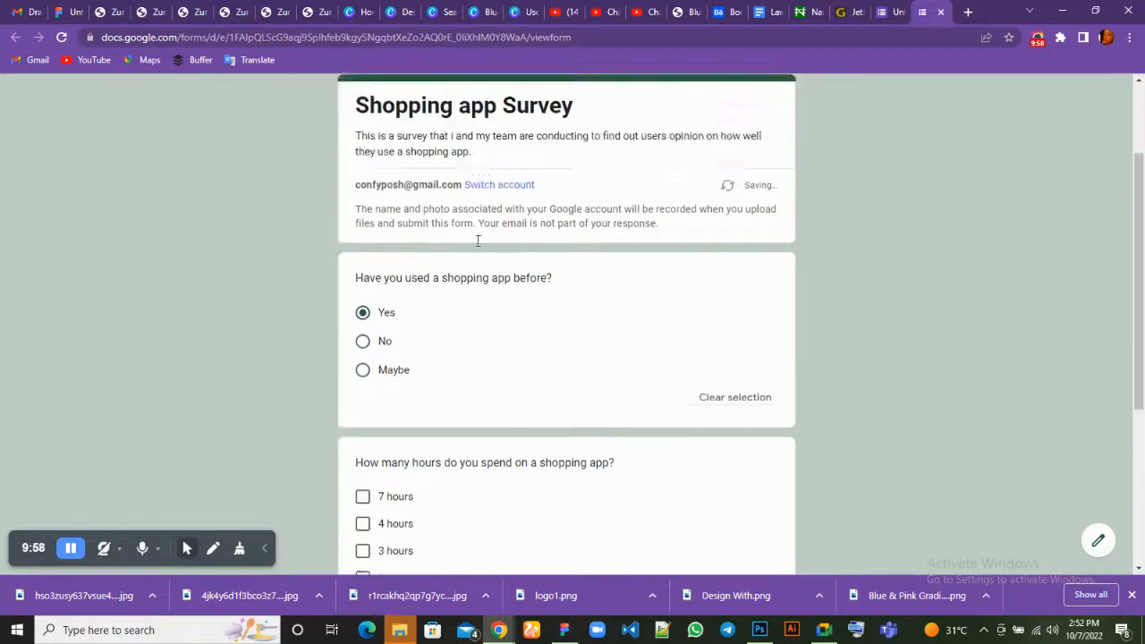
pyautogui.scroll(-4, 477, 240)
pyautogui.scroll(5, 476, 241)
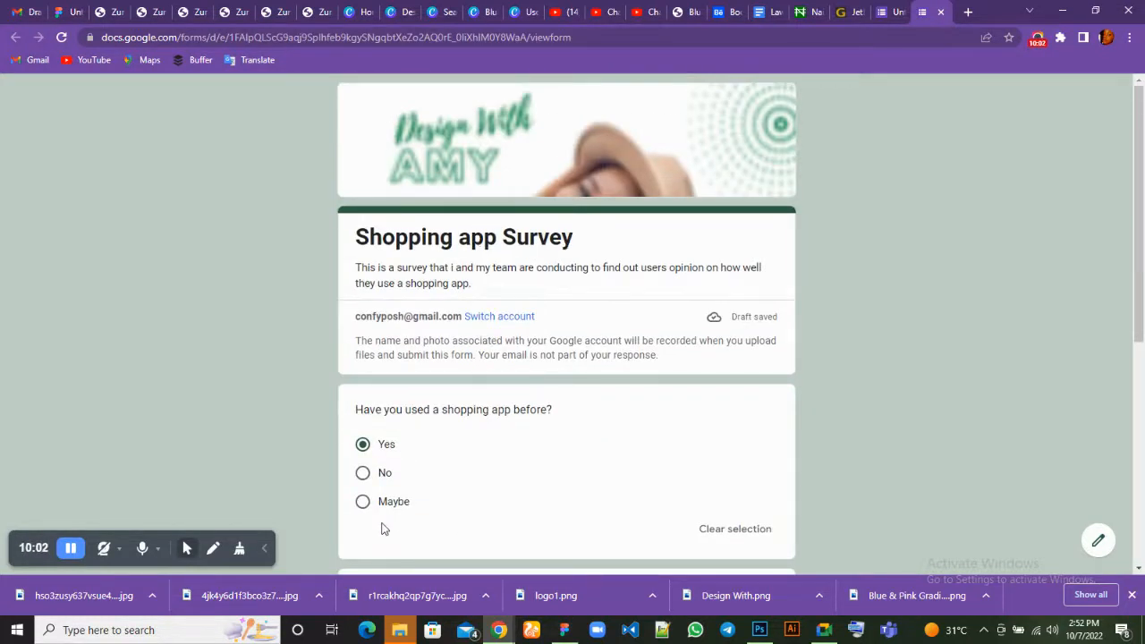
# Tick 7 hours for "How many hours do you spend on a shopping app?" and submit the survey response
pyautogui.scroll(-2, 380, 499)
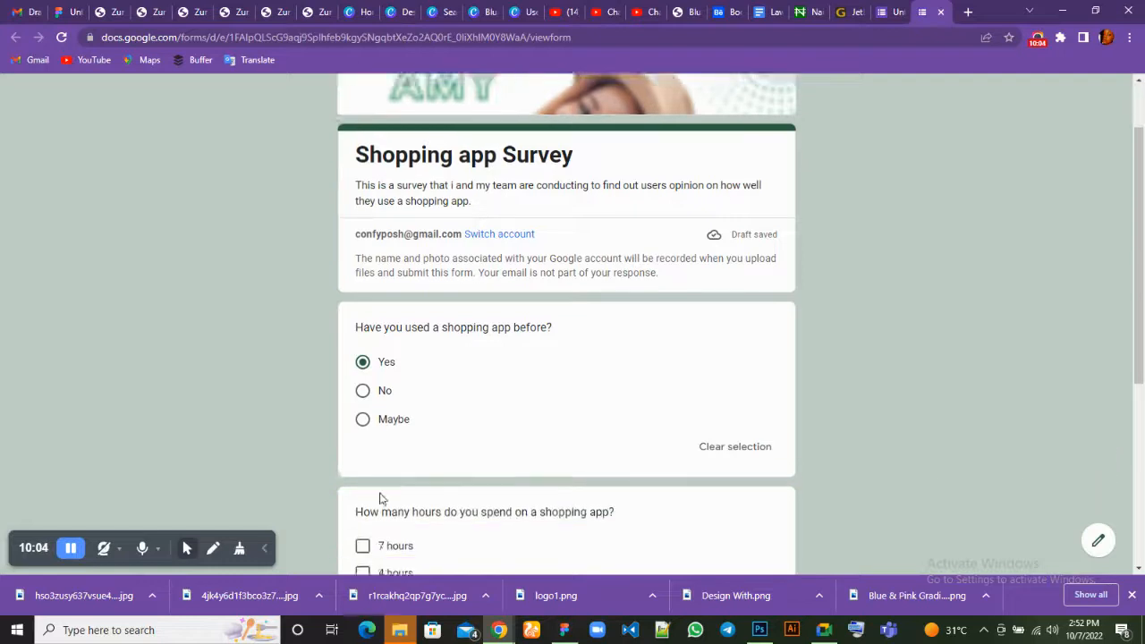
pyautogui.click(363, 415)
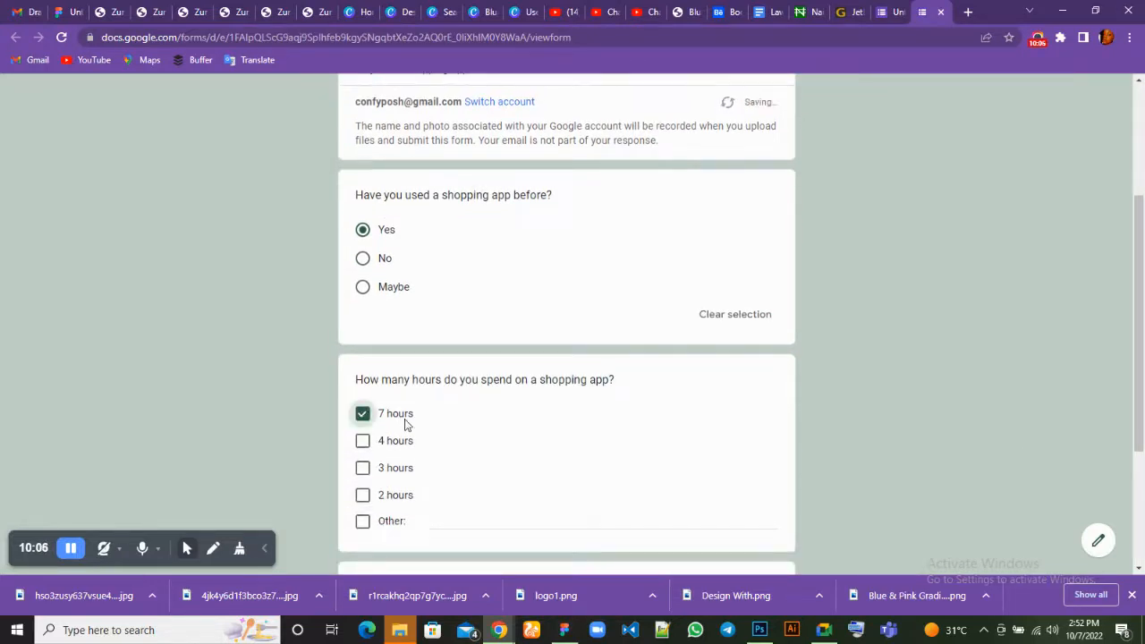
pyautogui.scroll(-2, 426, 438)
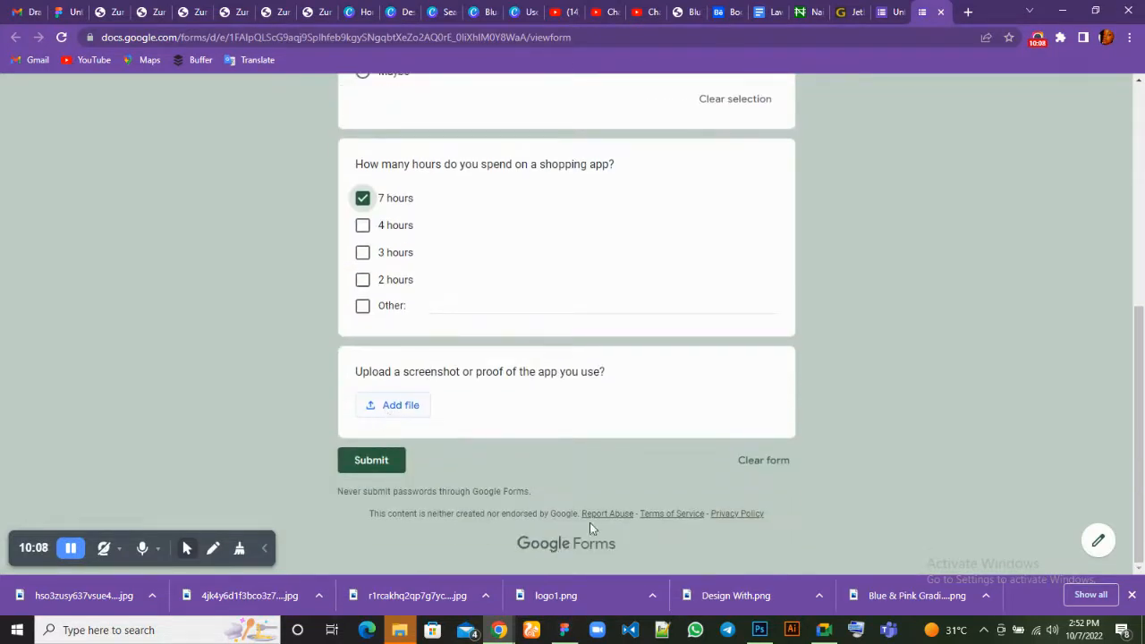
pyautogui.click(375, 472)
pyautogui.click(374, 462)
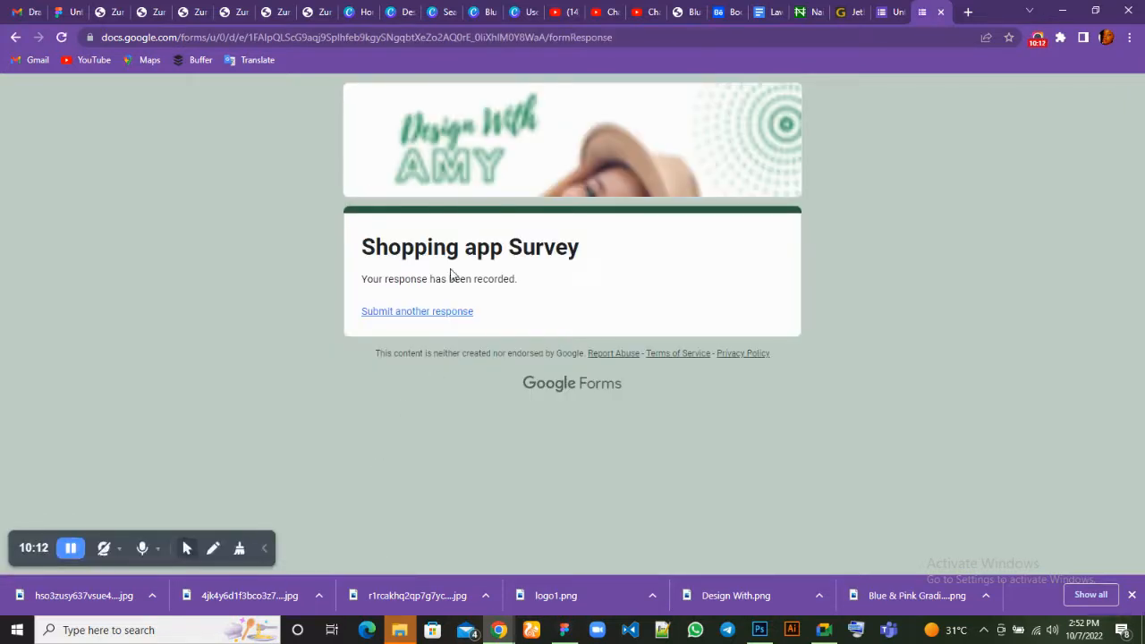
# Return to the form editor and review the response summary charts for all the survey questions
pyautogui.click(883, 13)
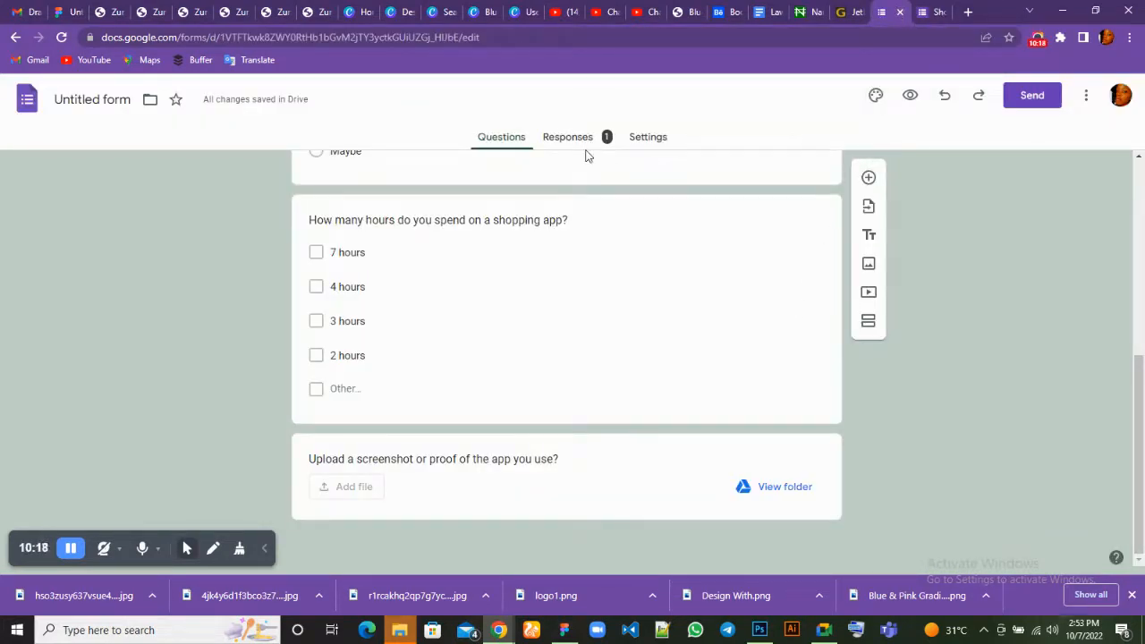
pyautogui.scroll(10, 592, 174)
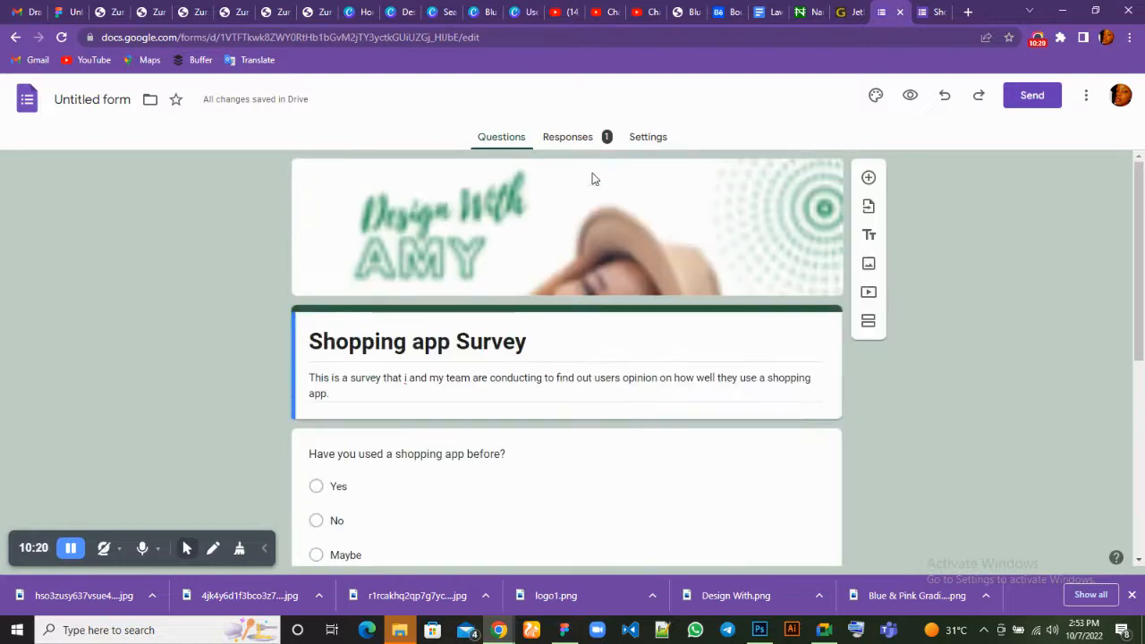
pyautogui.click(567, 141)
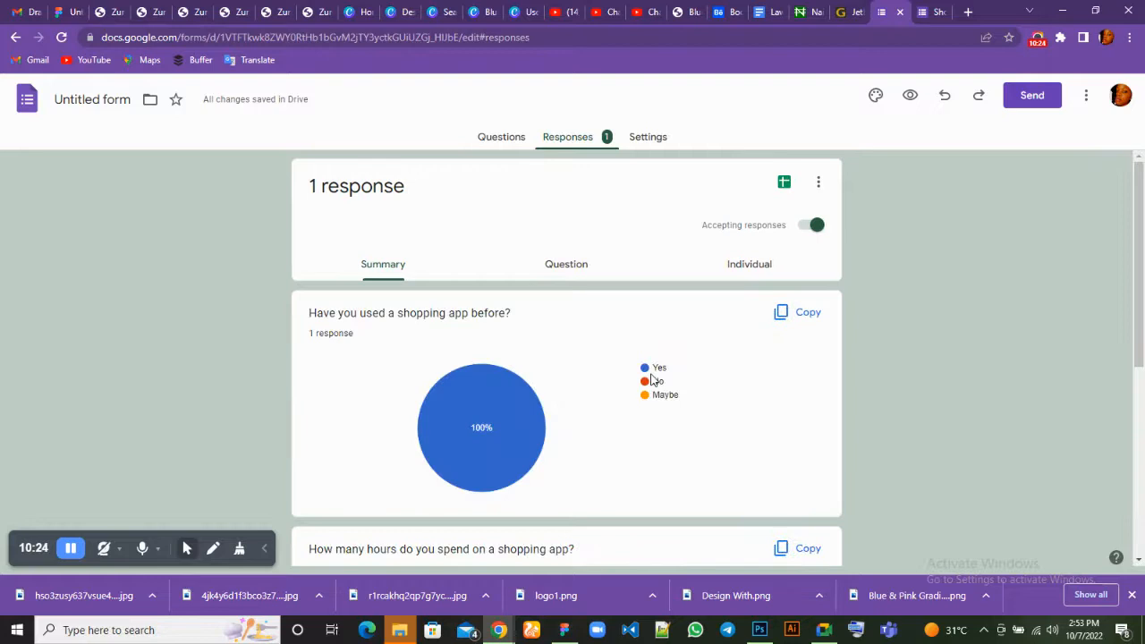
pyautogui.scroll(-2, 651, 378)
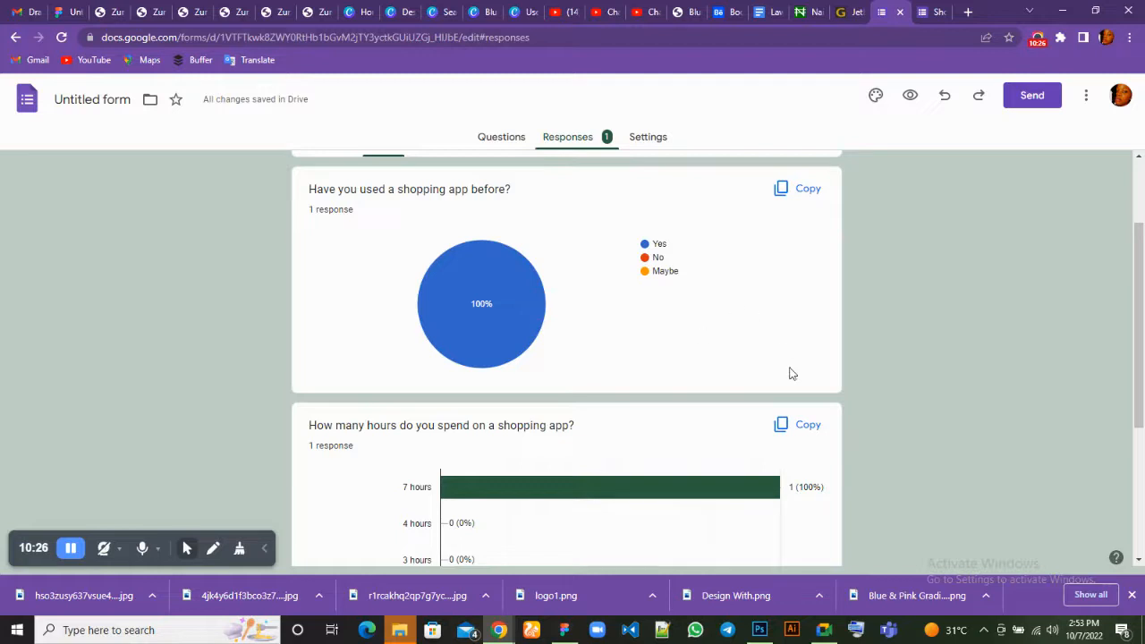
pyautogui.scroll(-4, 789, 191)
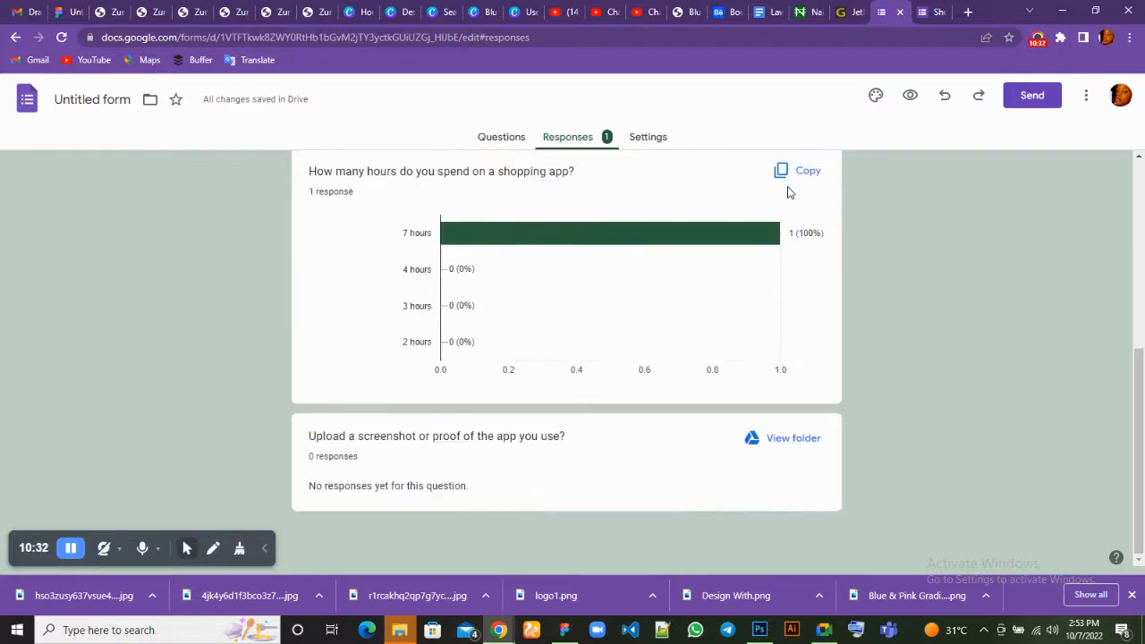
pyautogui.scroll(5, 784, 412)
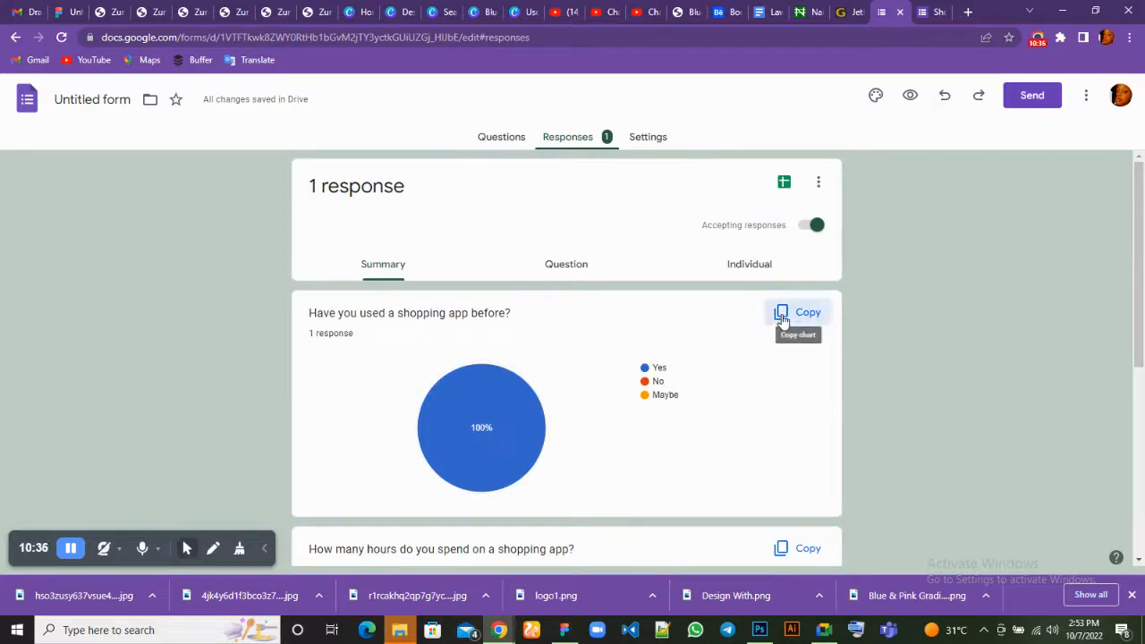
# Copy the response chart for "Have you used a shopping app before?" and switch to the nairaland design in Figma
pyautogui.click(783, 319)
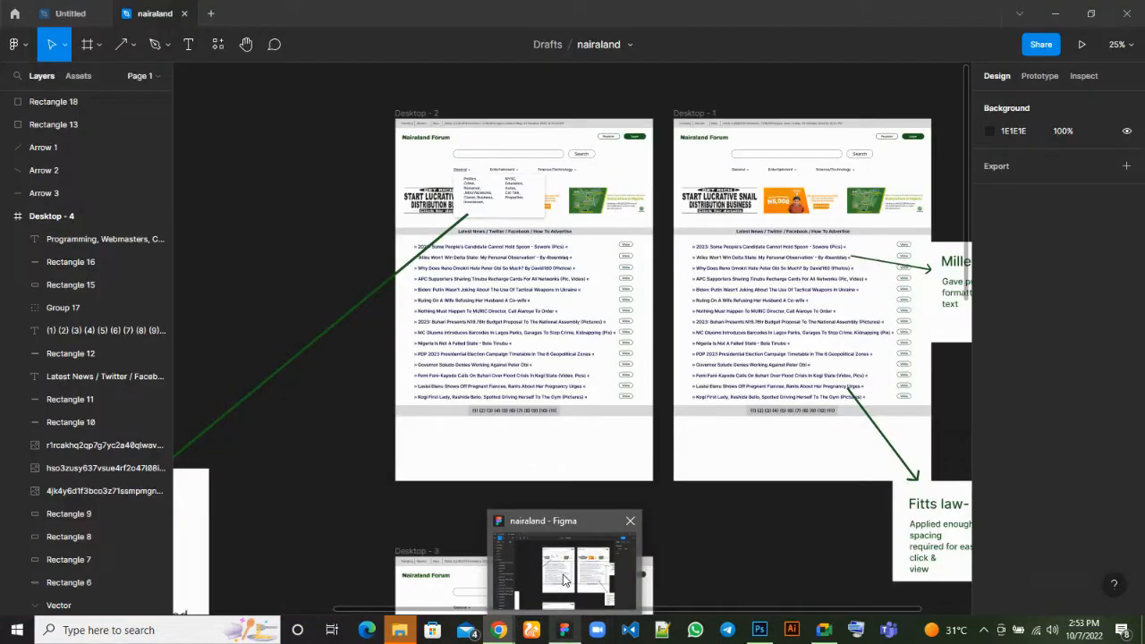
pyautogui.click(564, 562)
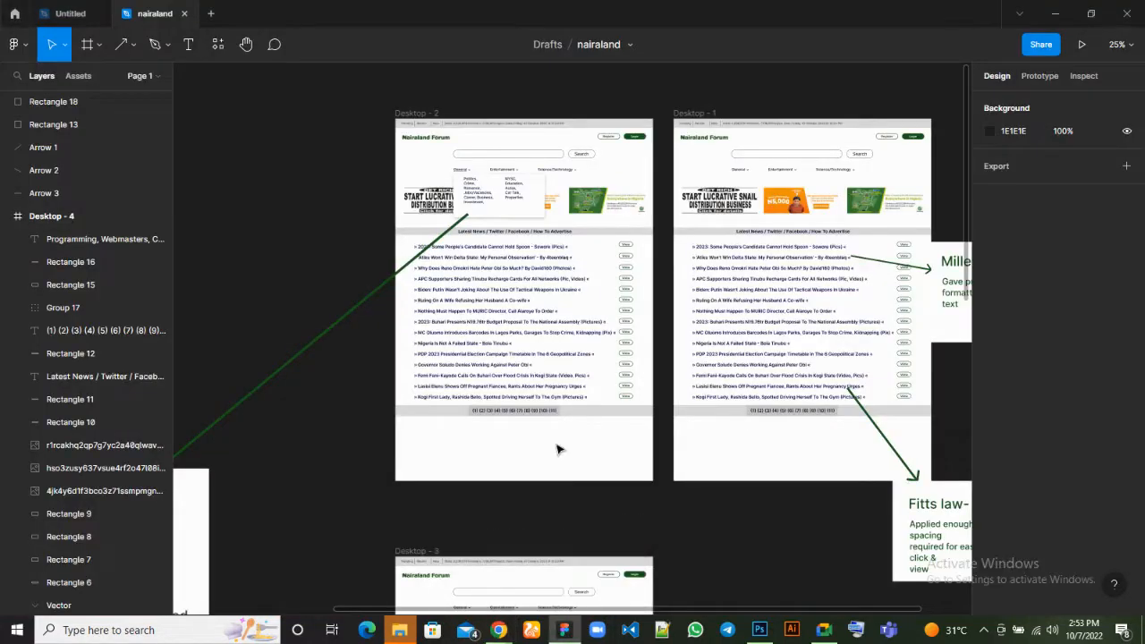
pyautogui.scroll(-5, 556, 449)
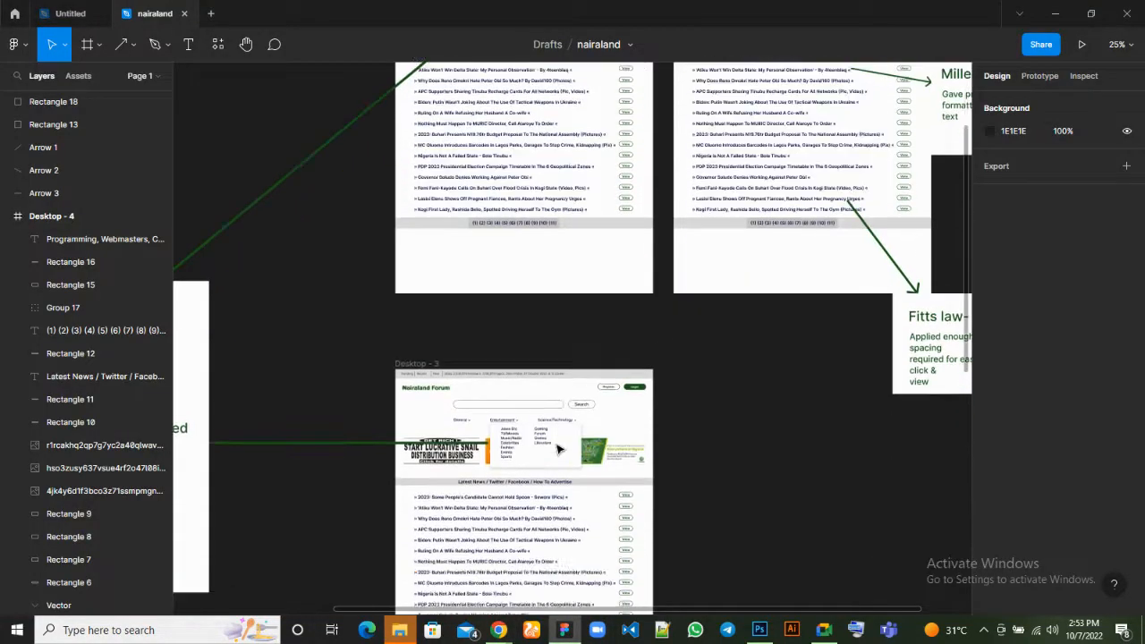
pyautogui.hscroll(5, 556, 449)
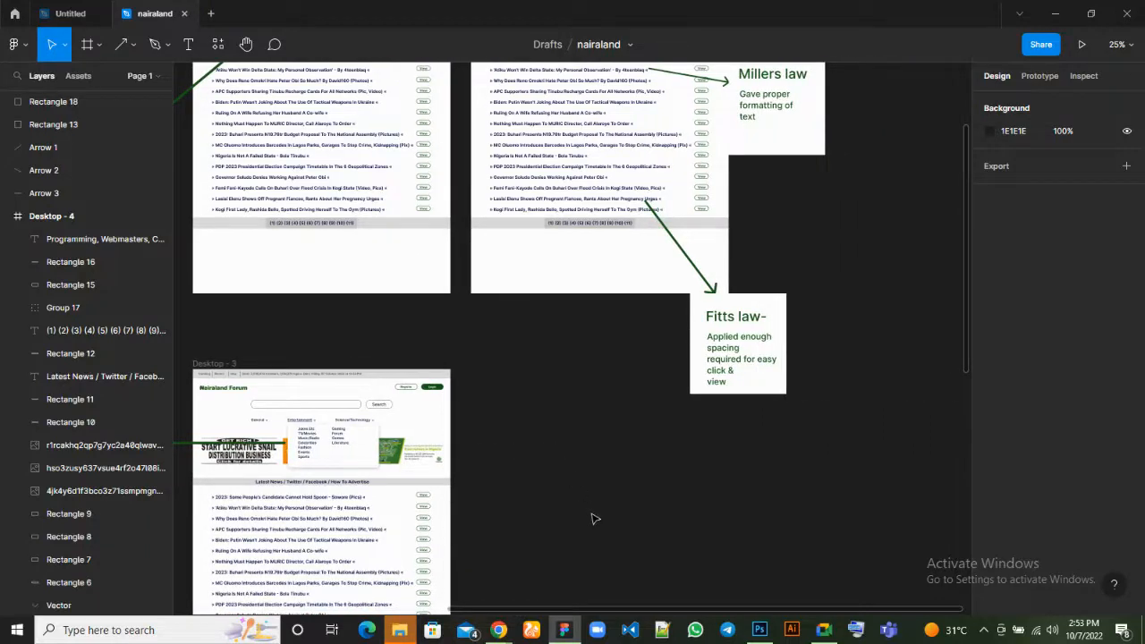
pyautogui.scroll(-2, 594, 519)
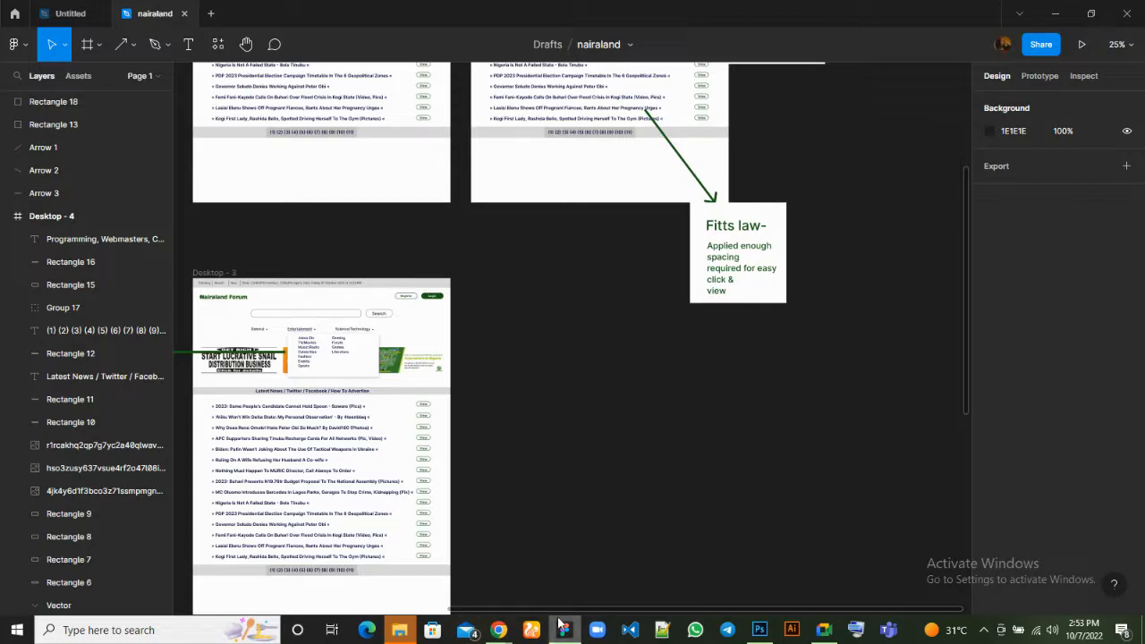
# Switch back to the Google Forms editor in Chrome, inspect the pie chart and look through the survey questions
pyautogui.moveTo(499, 629)
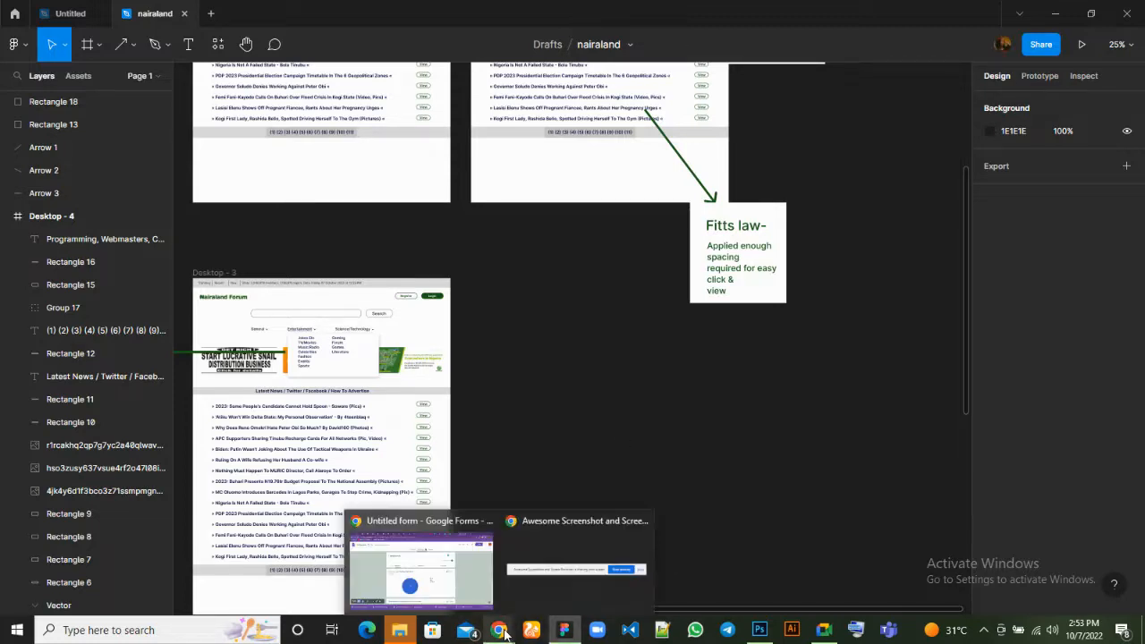
pyautogui.moveTo(465, 571)
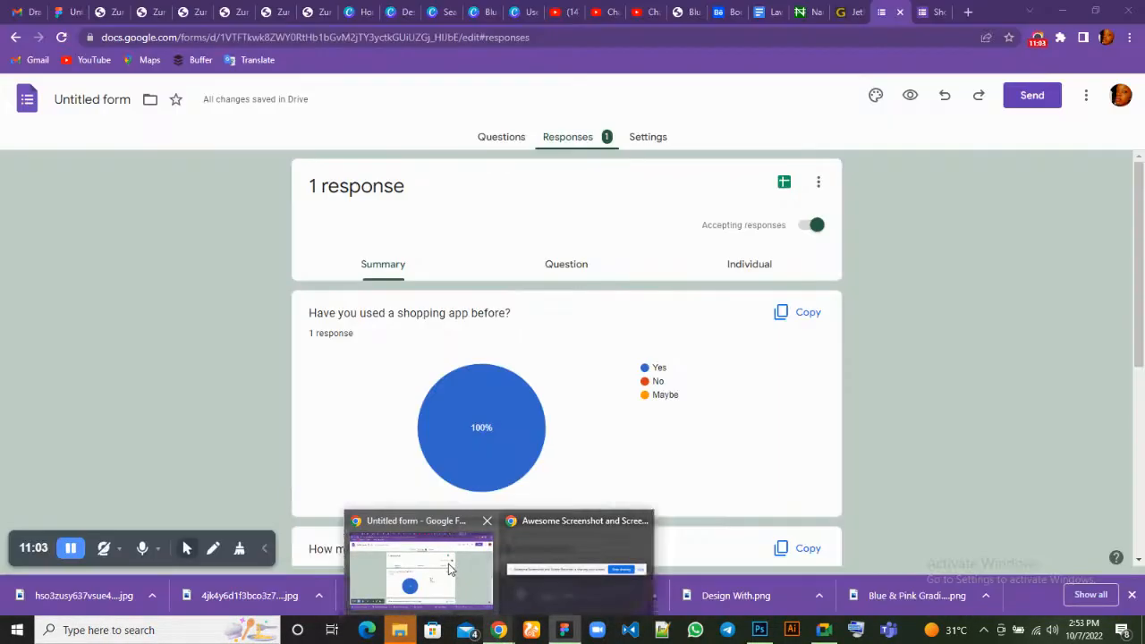
pyautogui.click(458, 573)
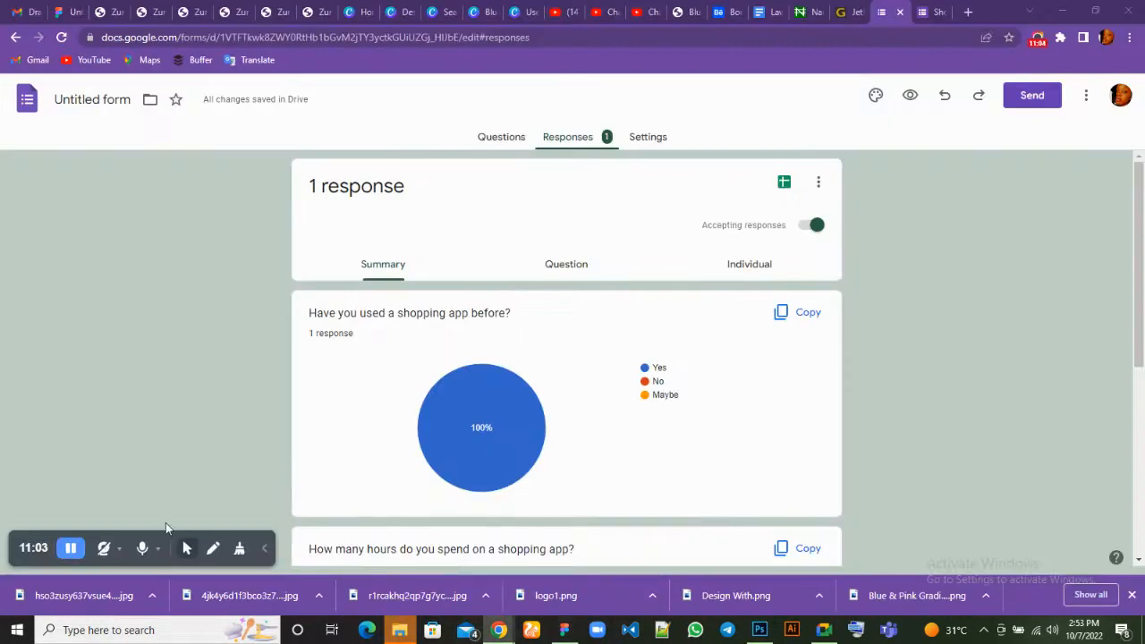
pyautogui.moveTo(488, 458)
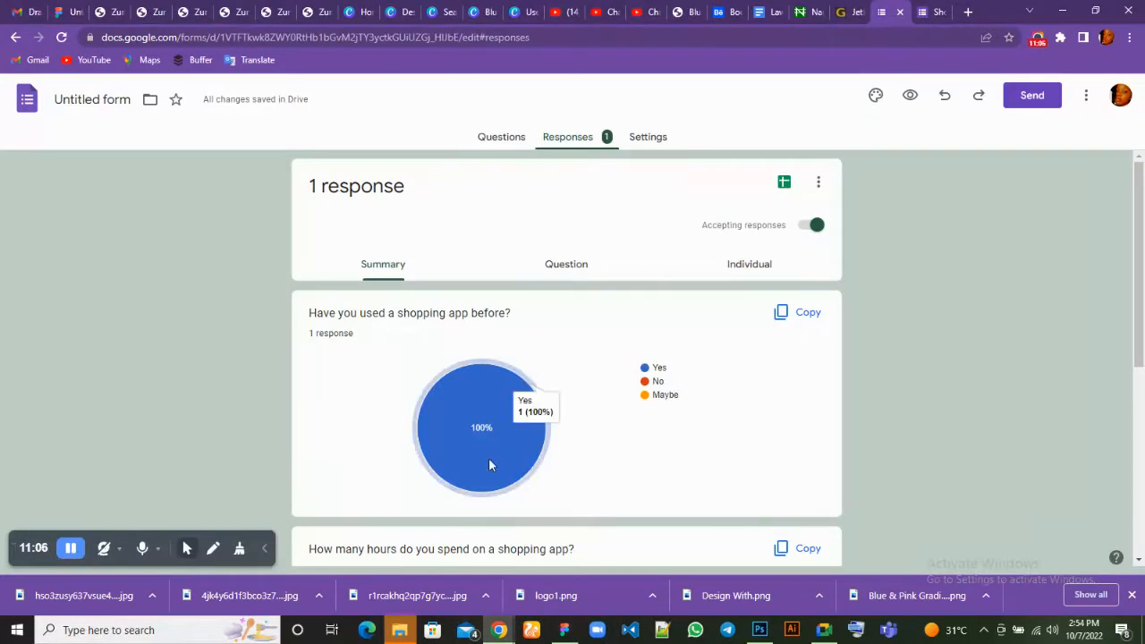
pyautogui.click(513, 142)
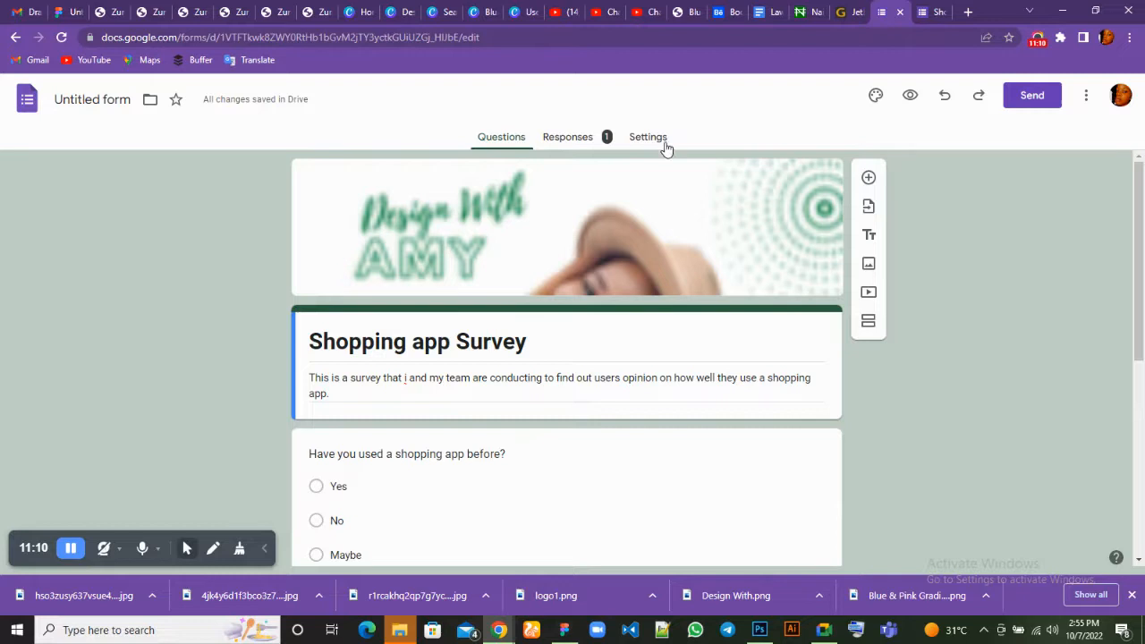
pyautogui.scroll(-5, 685, 319)
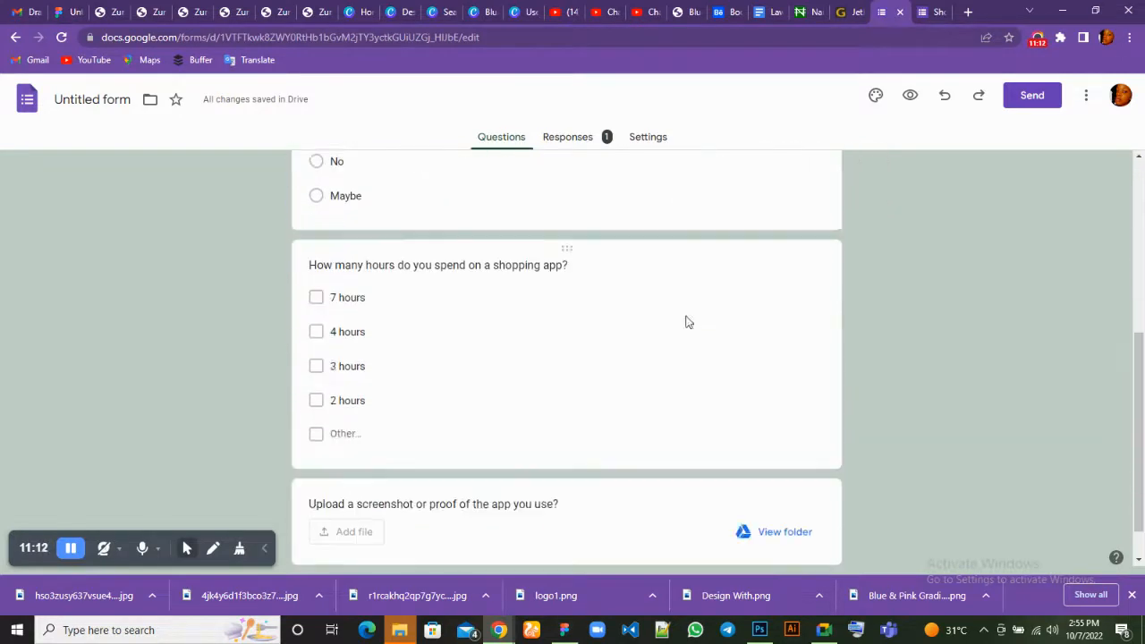
# Copy the survey's shareable link from the send options, close them and look over the form's questions
pyautogui.click(1035, 97)
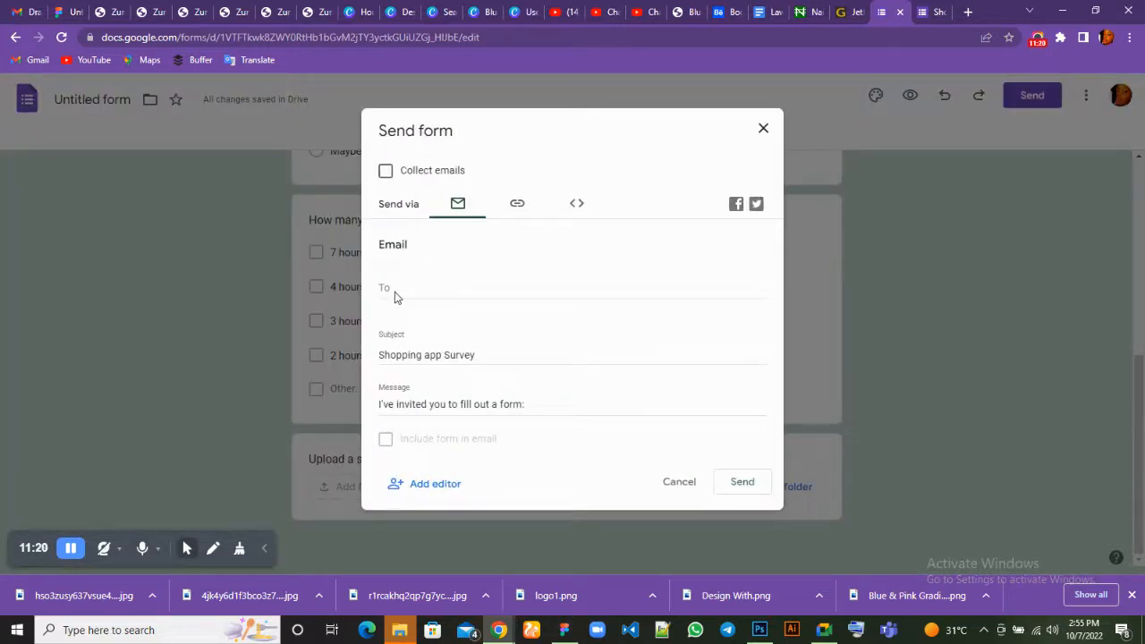
pyautogui.click(519, 207)
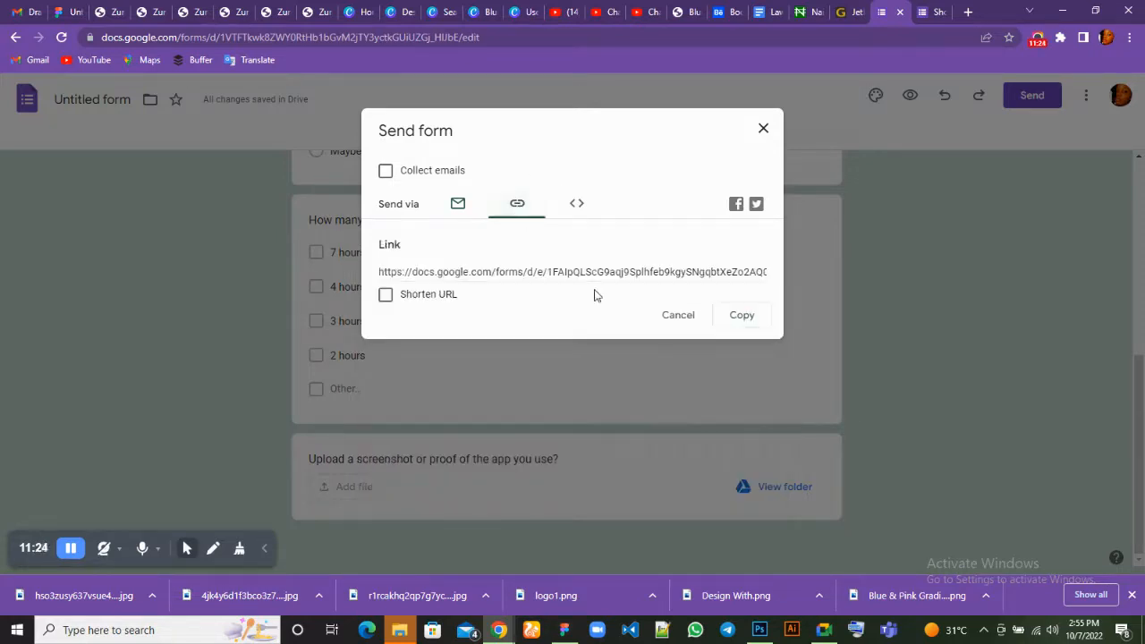
pyautogui.click(738, 322)
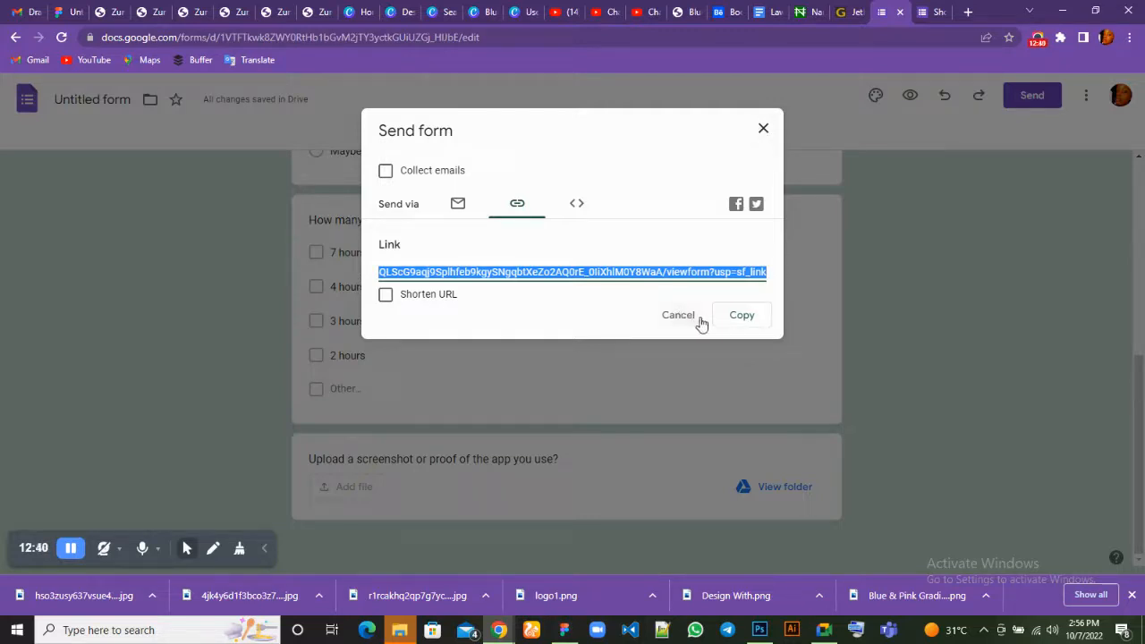
pyautogui.click(761, 127)
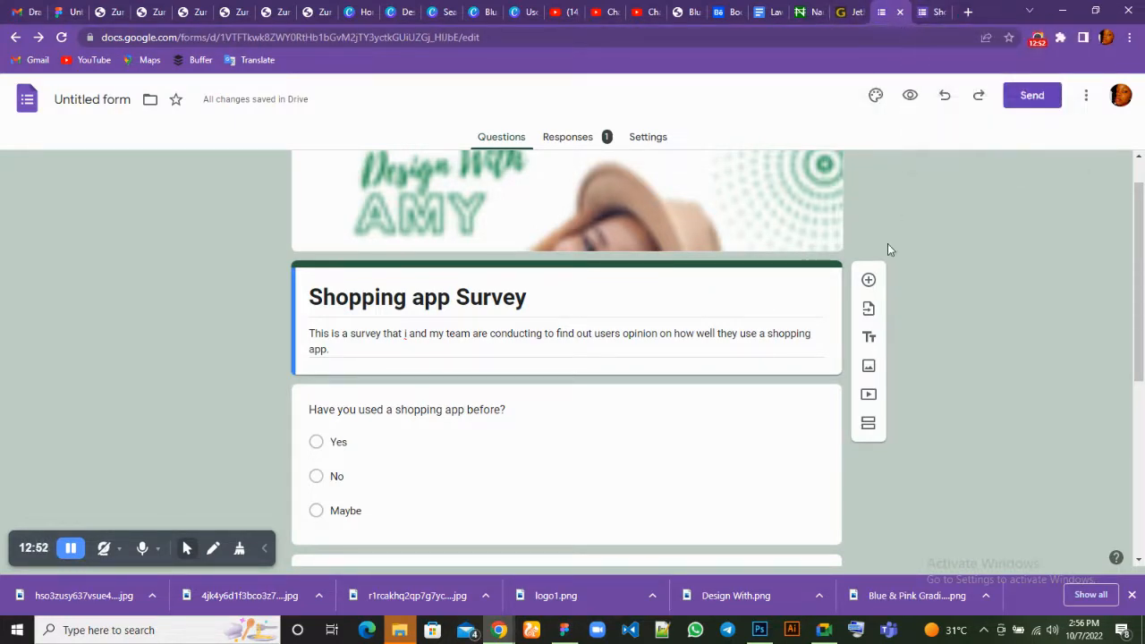
pyautogui.scroll(-4, 888, 249)
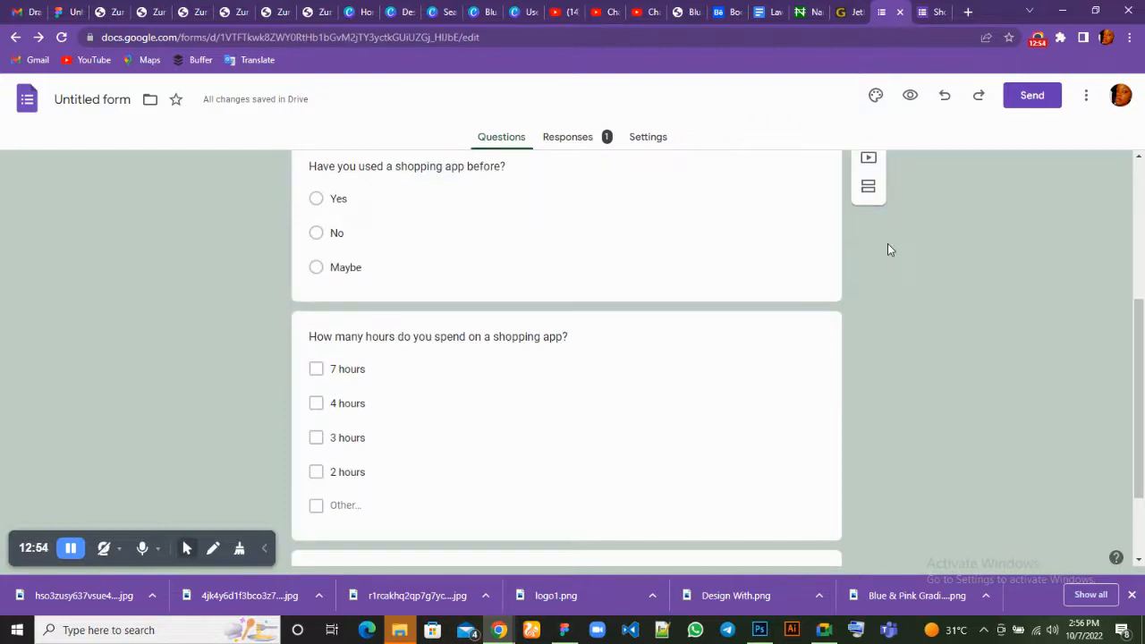